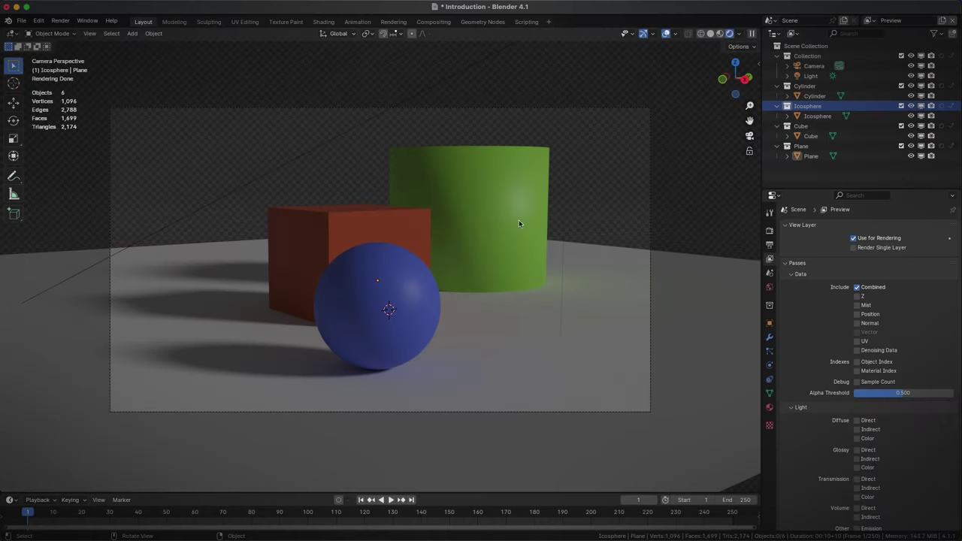
# Step: Select the primitives in the demo scene one after another, ending with the green cylinder
pyautogui.click(518, 220)
pyautogui.click(394, 265)
pyautogui.click(394, 265)
pyautogui.click(482, 314)
pyautogui.click(489, 193)
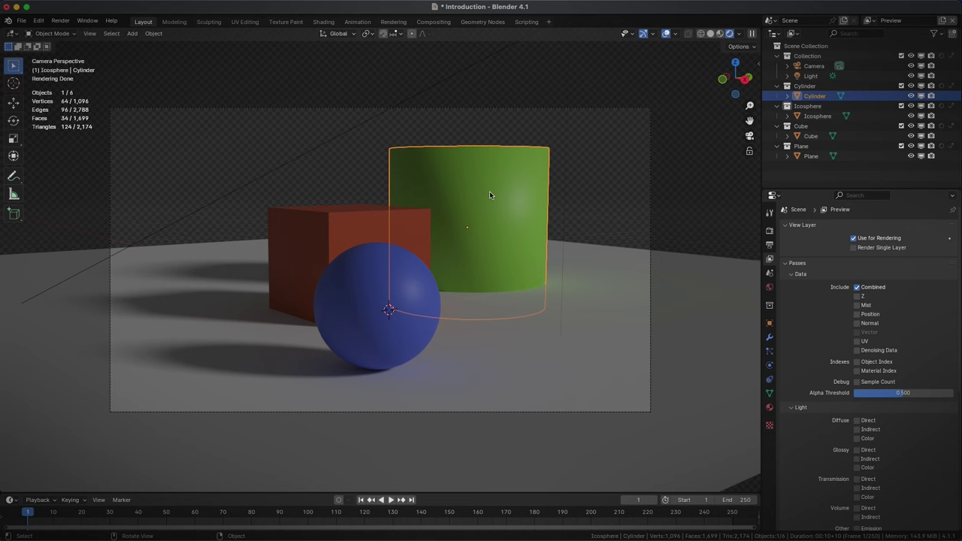
# Step: Switch through the Cylinder, Icosphere and Cube view layers to inspect what each one isolates
pyautogui.click(942, 20)
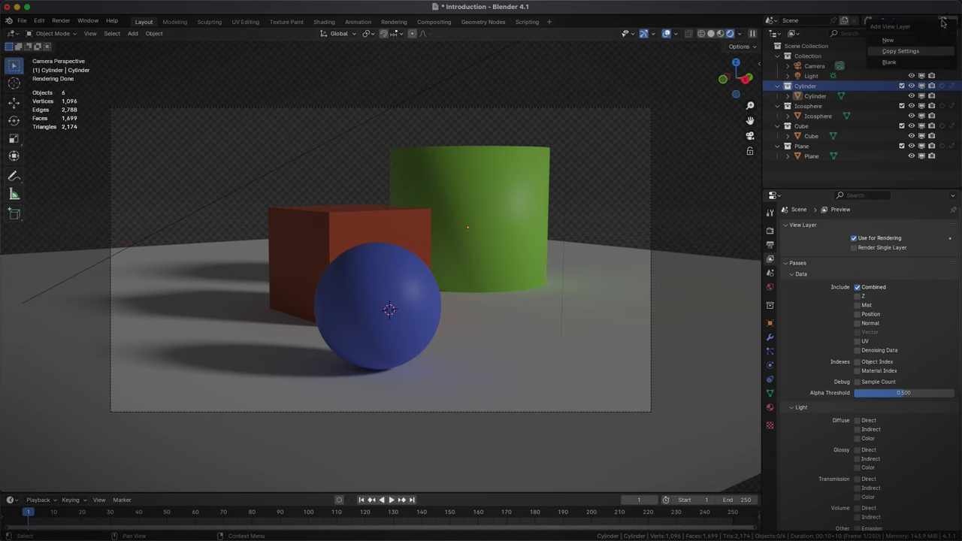
pyautogui.click(869, 21)
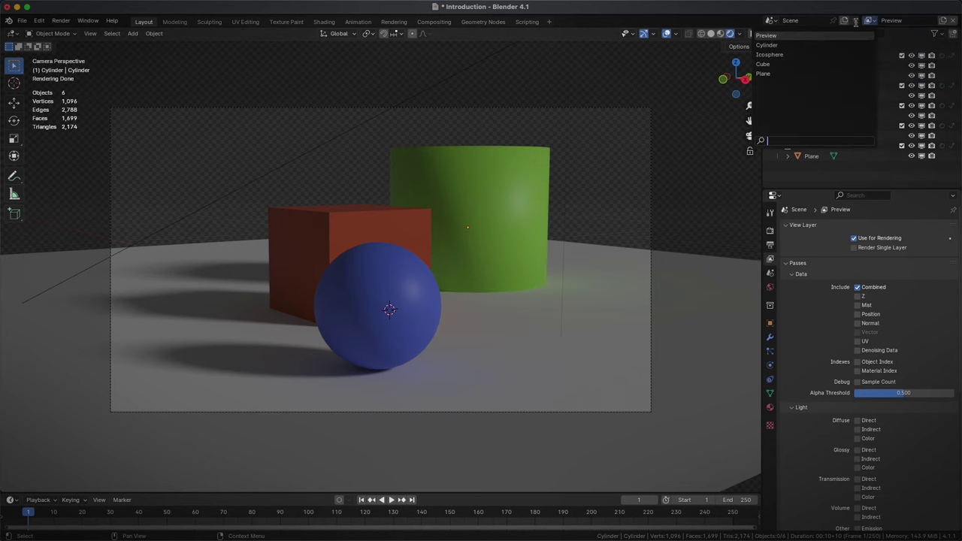
pyautogui.click(774, 46)
pyautogui.click(869, 20)
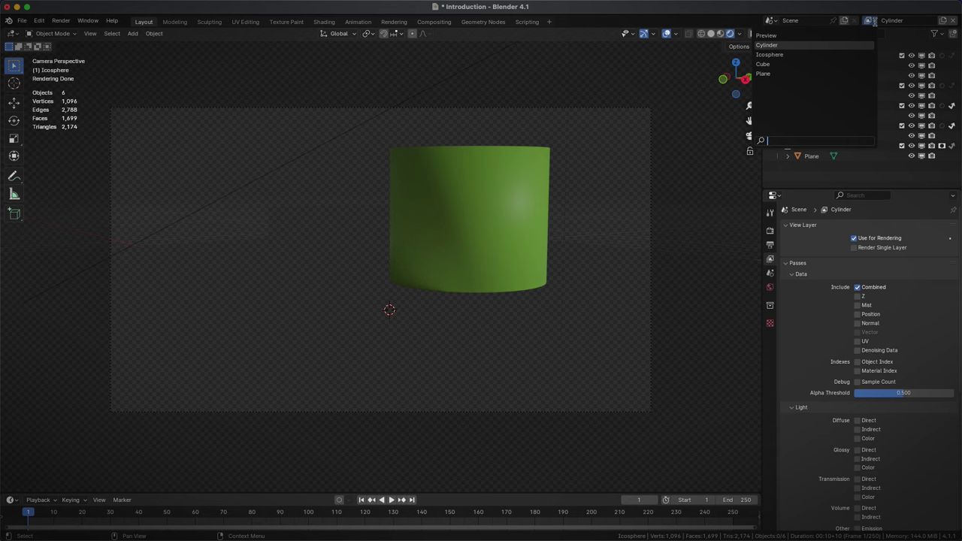
pyautogui.click(800, 55)
pyautogui.click(869, 20)
pyautogui.click(775, 64)
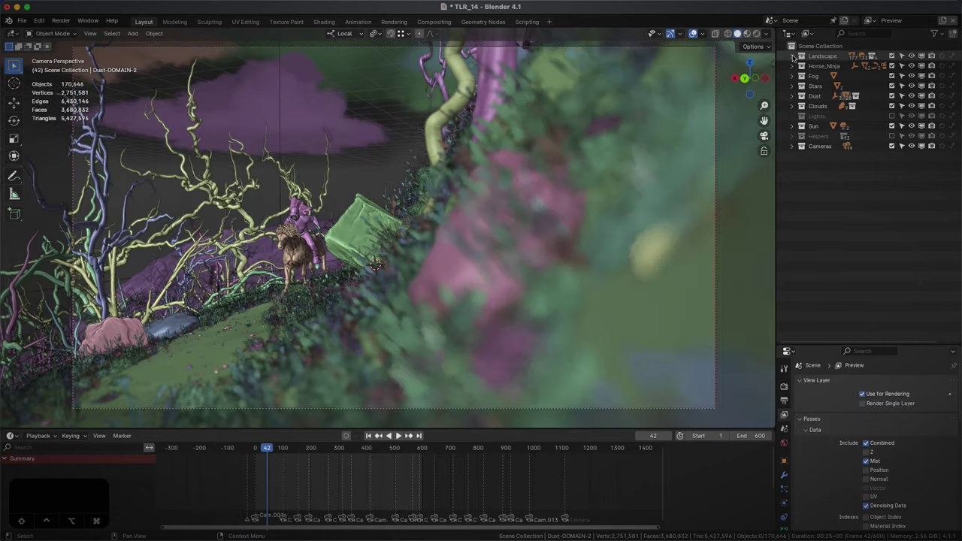
# Step: Expand the Landscape collection and toggle the visibility of Objects.003 and Landscape_Objs off and on
pyautogui.click(793, 57)
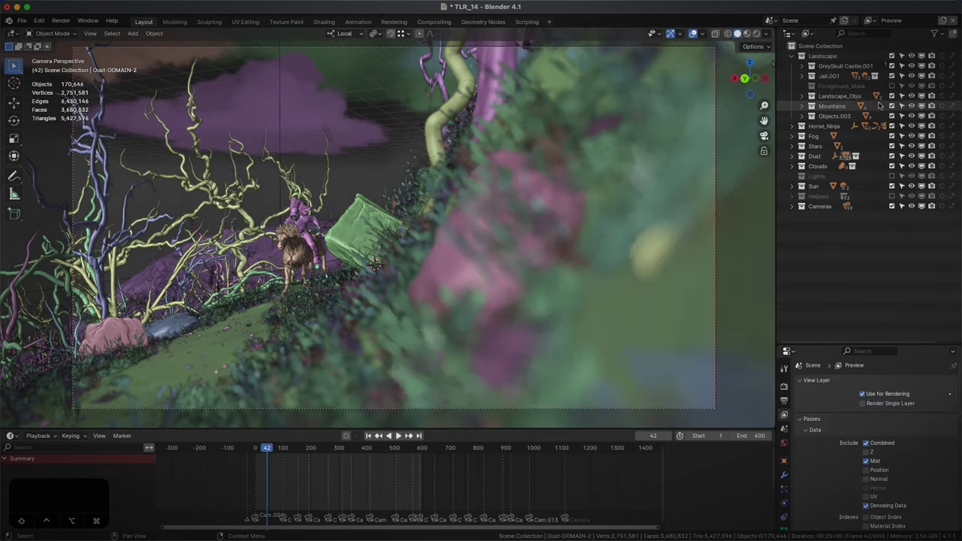
pyautogui.click(912, 116)
pyautogui.click(912, 116)
pyautogui.click(912, 96)
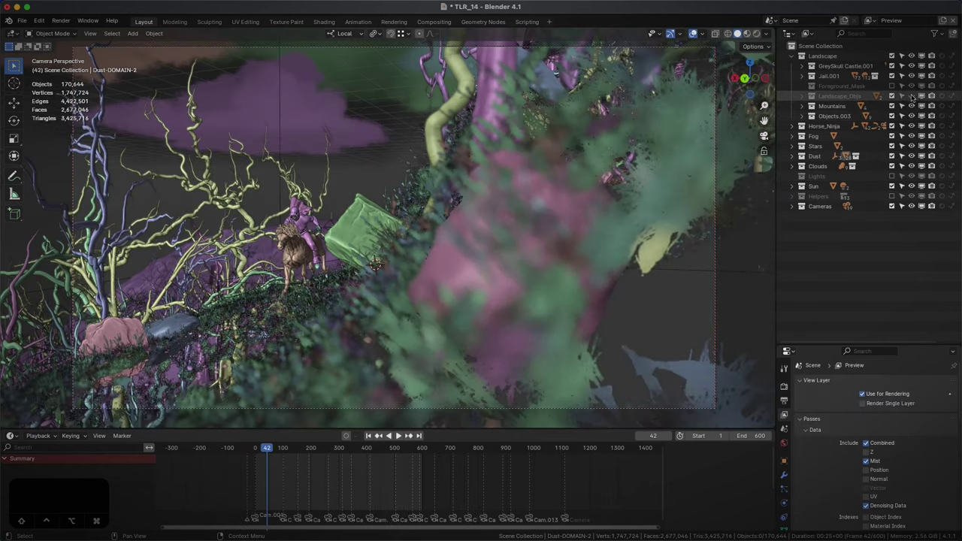
pyautogui.click(912, 96)
# Step: Step through the foreground and small foreground objects in Objects.003 to examine their scattered instances, and collapse the collections
pyautogui.click(802, 116)
pyautogui.click(850, 126)
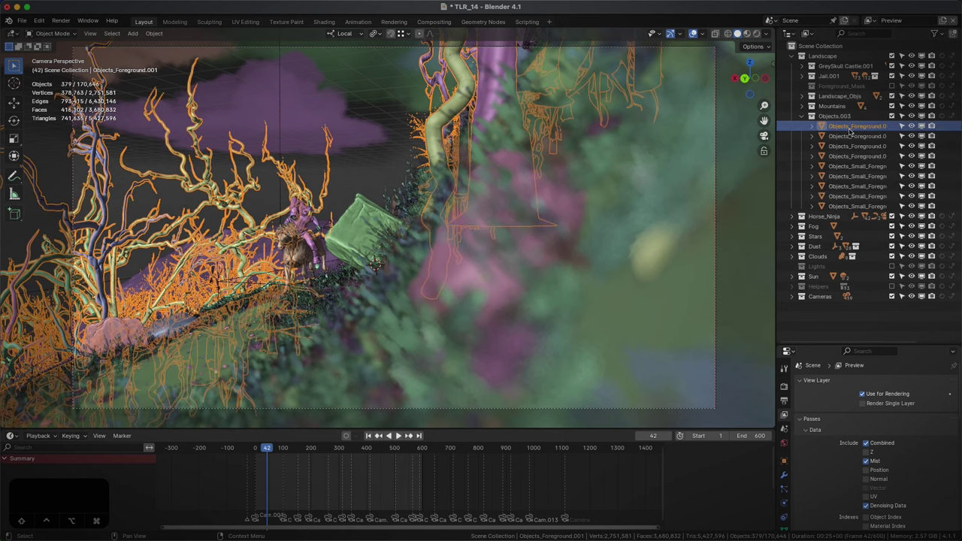
pyautogui.click(849, 136)
pyautogui.press('Down')
pyautogui.press('Down')
pyautogui.press('Down')
pyautogui.press('Down')
pyautogui.press('Down')
pyautogui.press('Down')
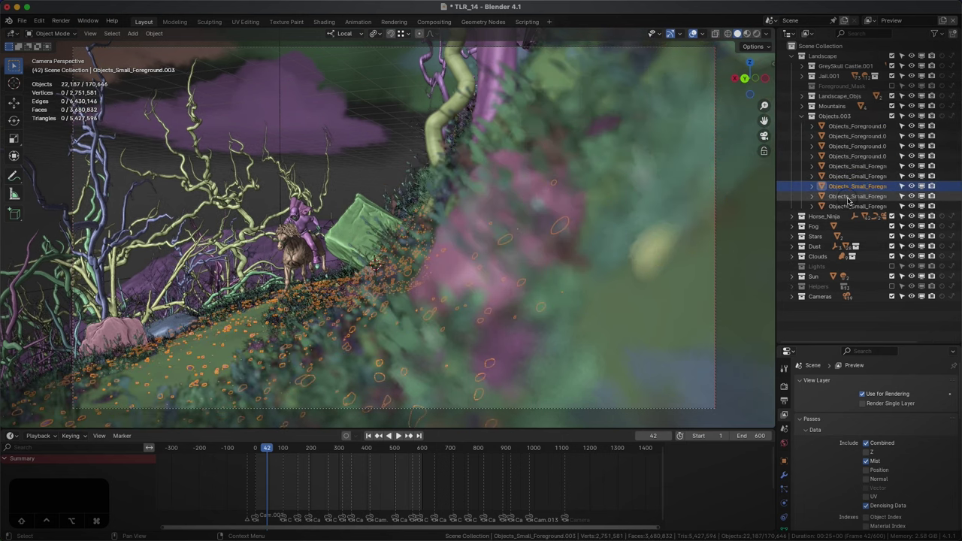
pyautogui.click(803, 116)
pyautogui.click(792, 55)
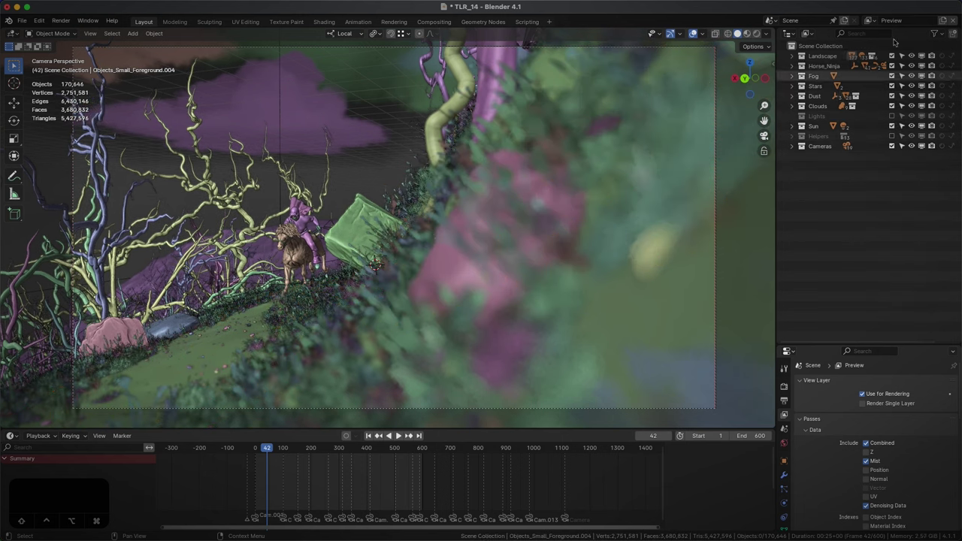
# Step: Switch to the Horse_Ninja and Foreground view layers to inspect their collection setup
pyautogui.click(869, 22)
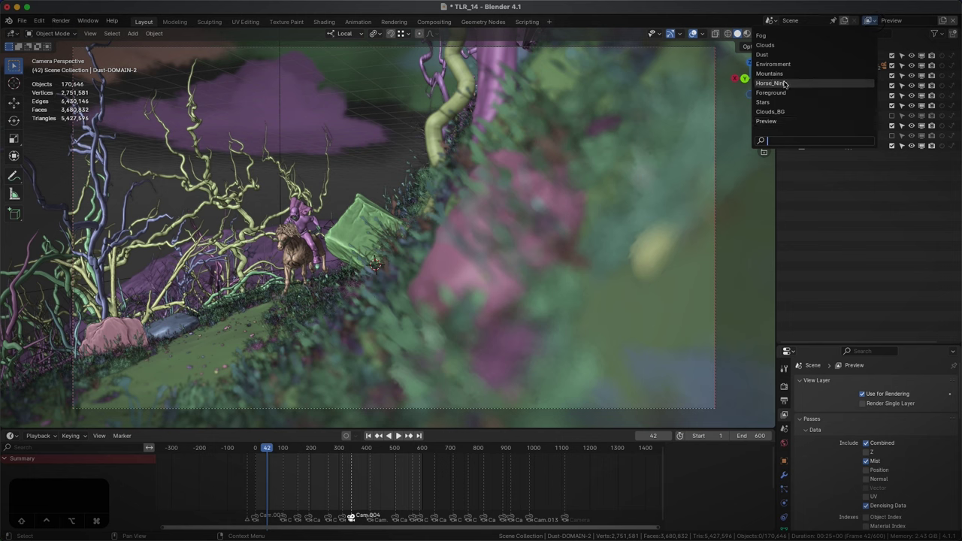
pyautogui.click(785, 83)
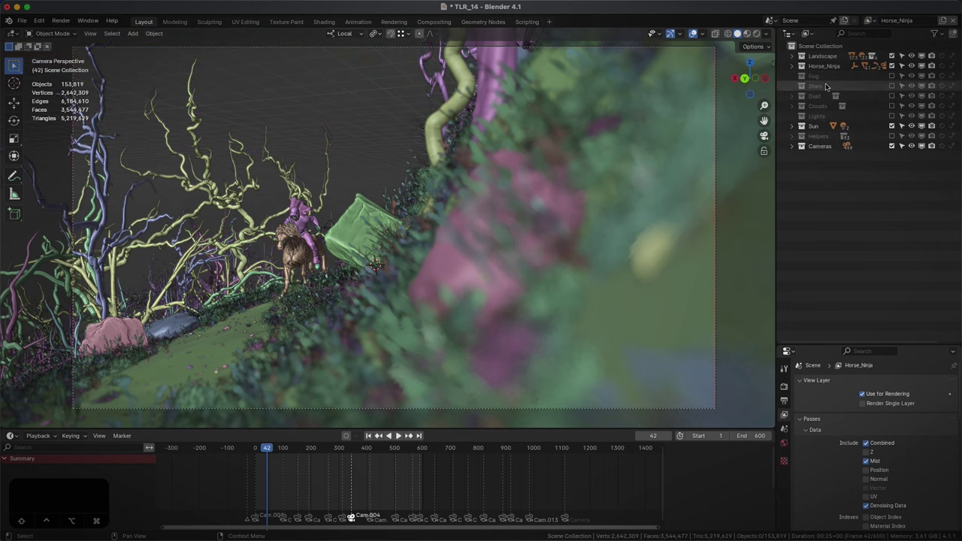
pyautogui.click(868, 20)
pyautogui.click(771, 93)
pyautogui.click(772, 65)
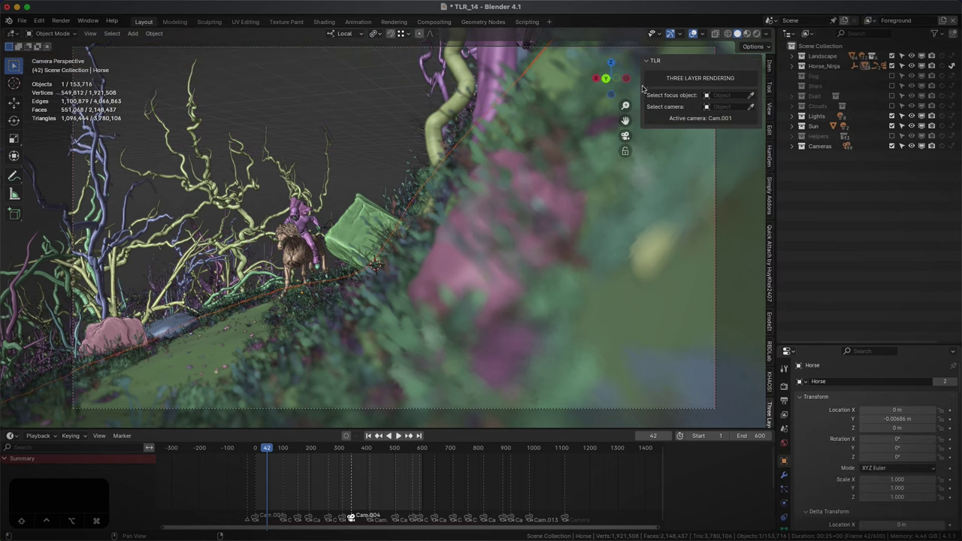
# Step: Return to the Preview view layer and set horse_rig as the Three Layer Rendering focus object
pyautogui.moveTo(640, 88); pyautogui.dragTo(591, 90)
pyautogui.click(868, 21)
pyautogui.click(773, 124)
pyautogui.click(726, 95)
pyautogui.write('hor')
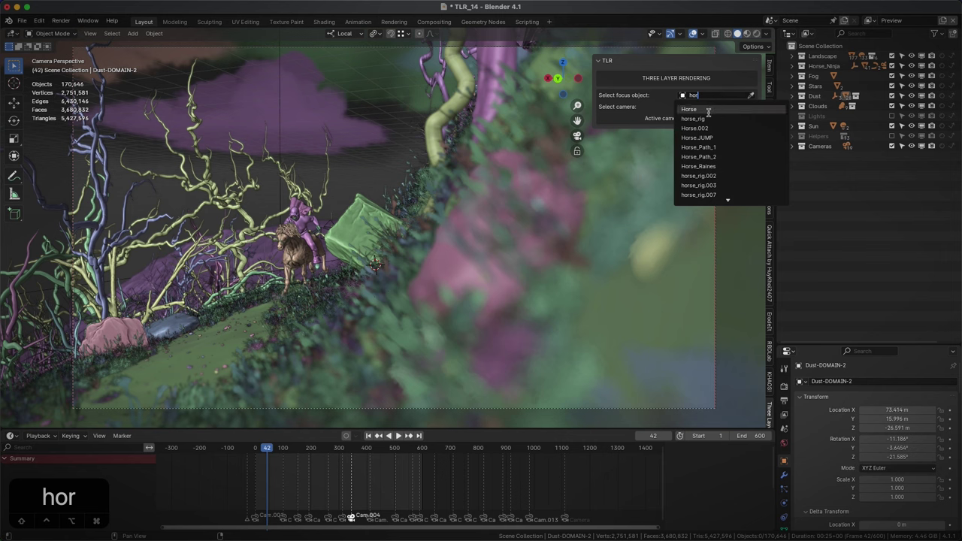
pyautogui.click(707, 118)
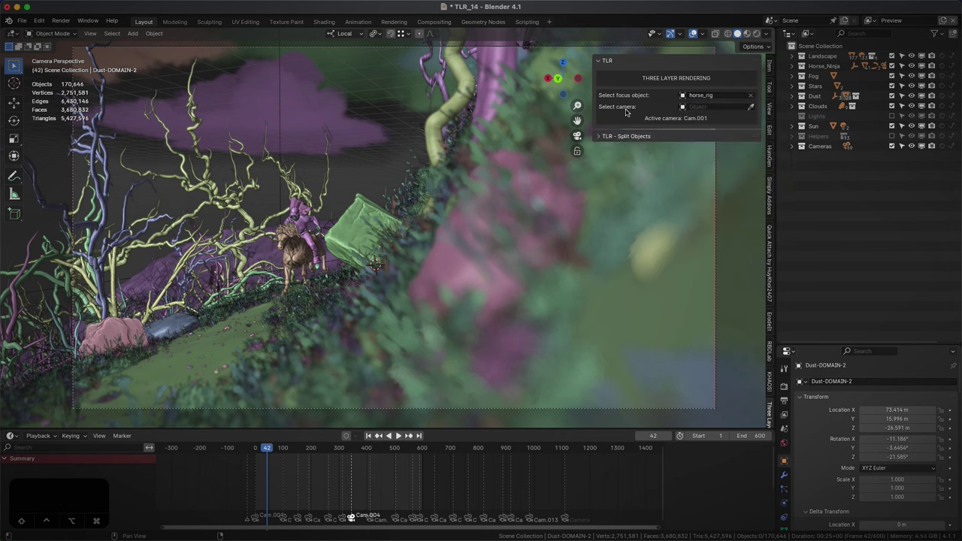
# Step: Enable cleaning of unused data in the TLR Split Objects settings
pyautogui.click(711, 107)
pyautogui.click(660, 112)
pyautogui.click(624, 135)
pyautogui.click(603, 61)
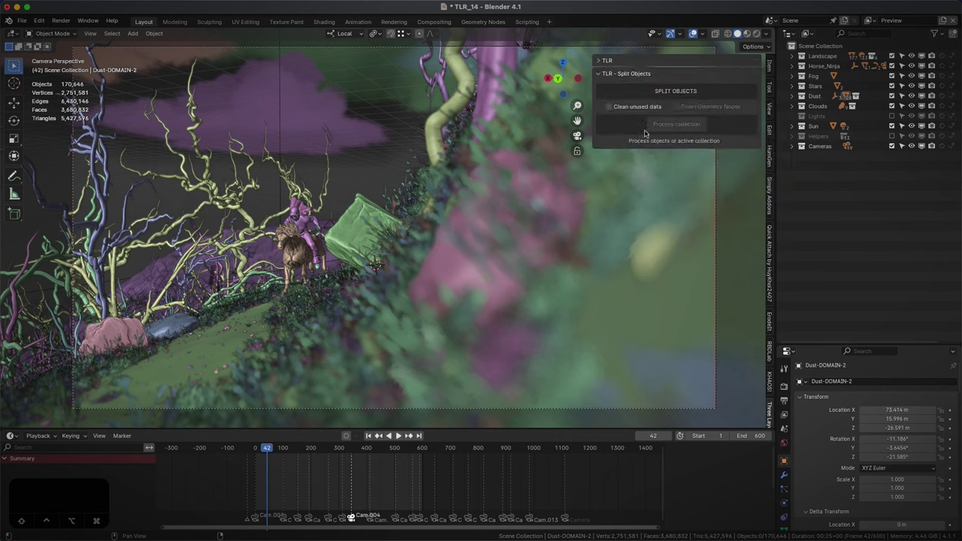
pyautogui.click(610, 109)
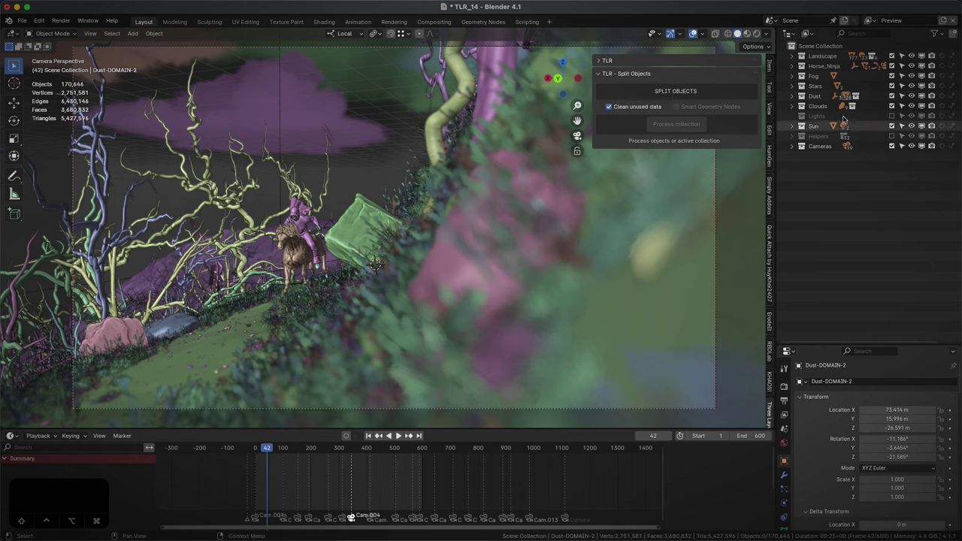
# Step: Split the Landscape_Objs collection into background, foreground and focus parts with the Three Layer Rendering add-on
pyautogui.click(793, 57)
pyautogui.click(876, 96)
pyautogui.click(802, 97)
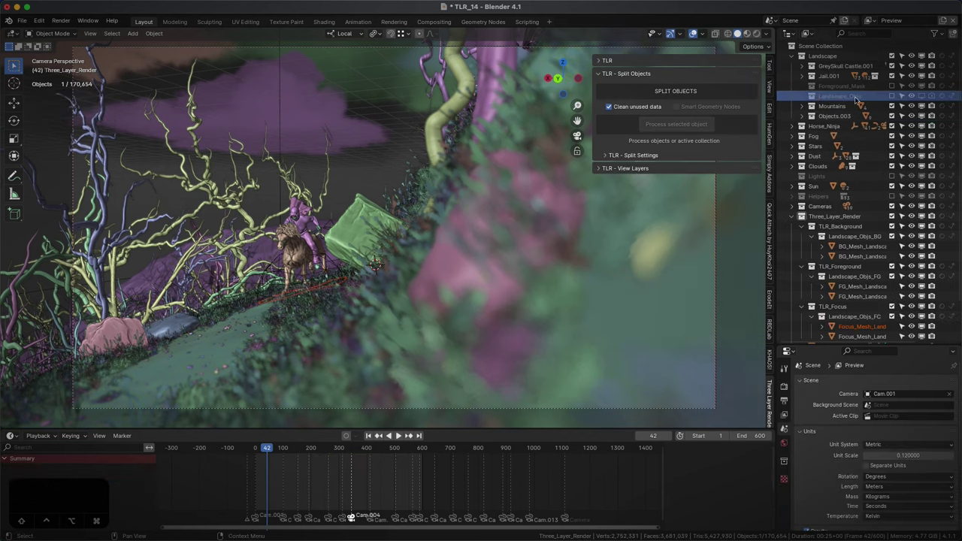
# Step: Collapse the Landscape collection and the Landscape_Objs BG, FG and FC subcollections in the outliner
pyautogui.click(802, 56)
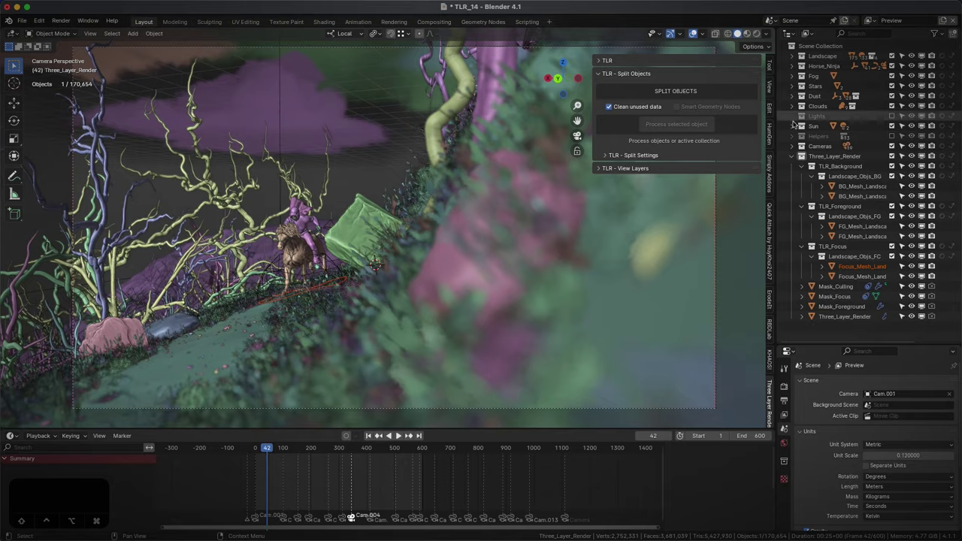
pyautogui.click(821, 176)
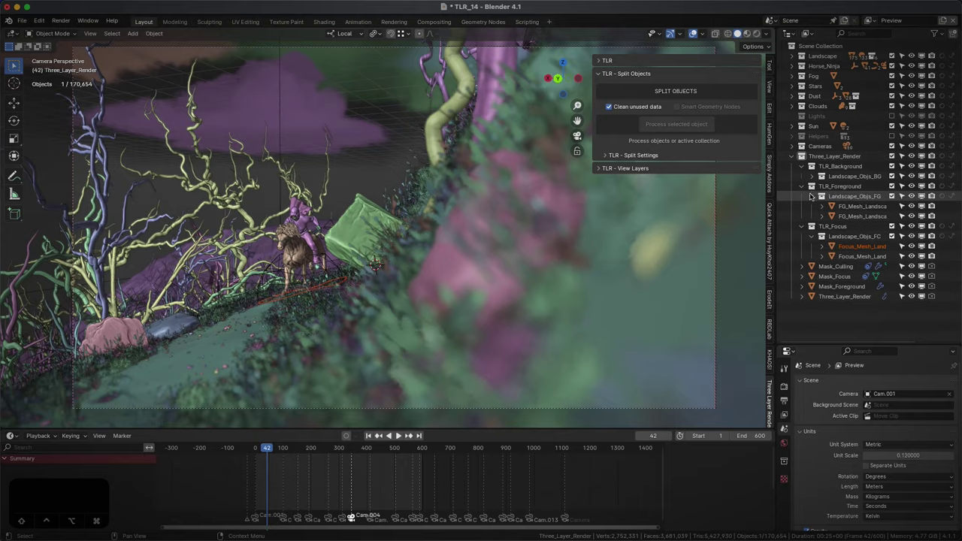
pyautogui.click(822, 196)
pyautogui.click(822, 216)
# Step: Toggle TLR_Background and TLR_Foreground off and on from an elevated view to check the landscape split, and return to camera view
pyautogui.moveTo(421, 248); pyautogui.dragTo(395, 290, button='middle')
pyautogui.scroll(-5, 395, 290)
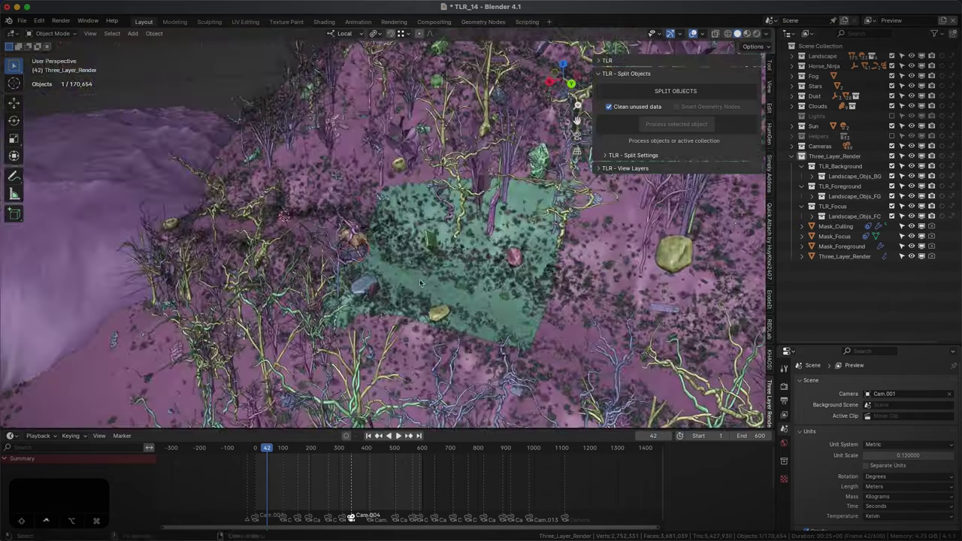
pyautogui.click(912, 166)
pyautogui.click(912, 166)
pyautogui.click(912, 185)
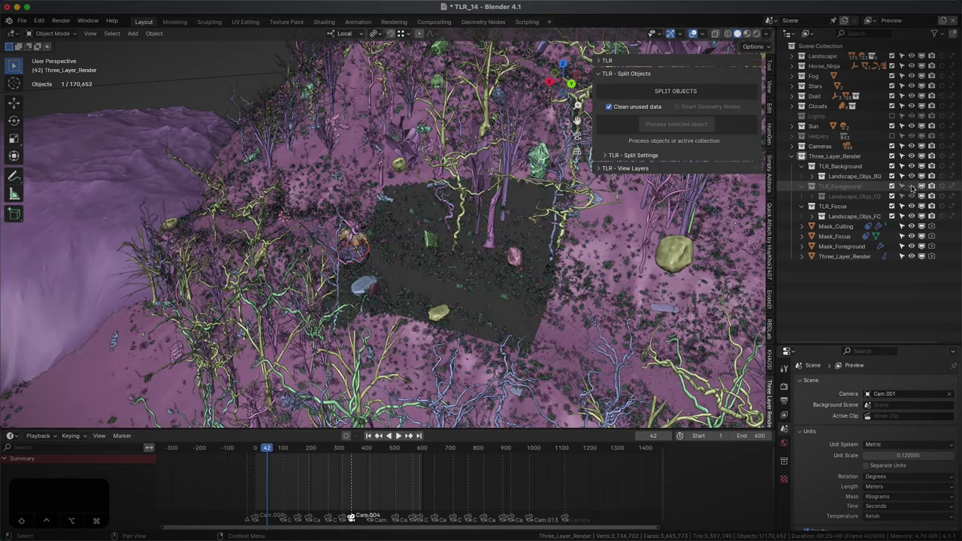
pyautogui.click(912, 185)
pyautogui.press('KP_0')
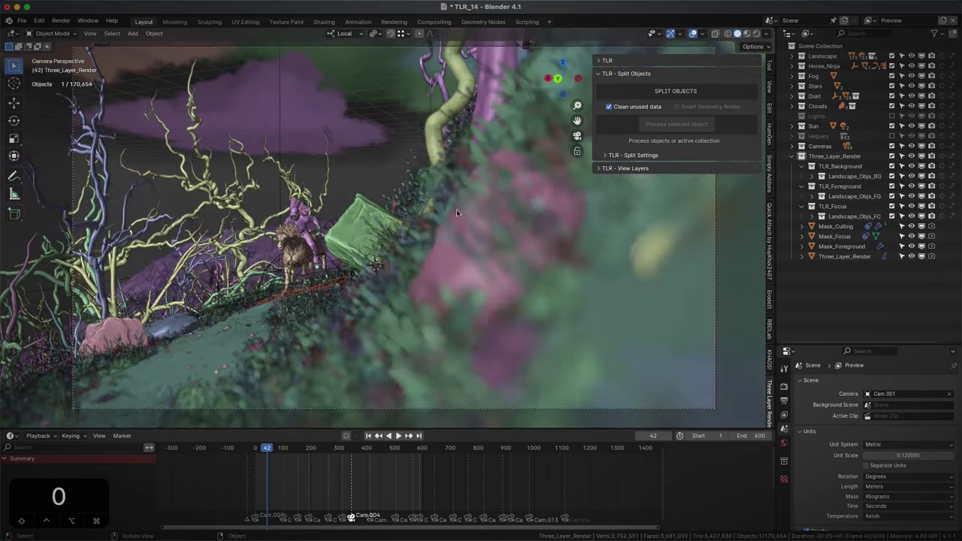
# Step: Select the objects in Objects.003 one by one and examine the geometry nodes behind their scattering
pyautogui.click(792, 56)
pyautogui.click(850, 126)
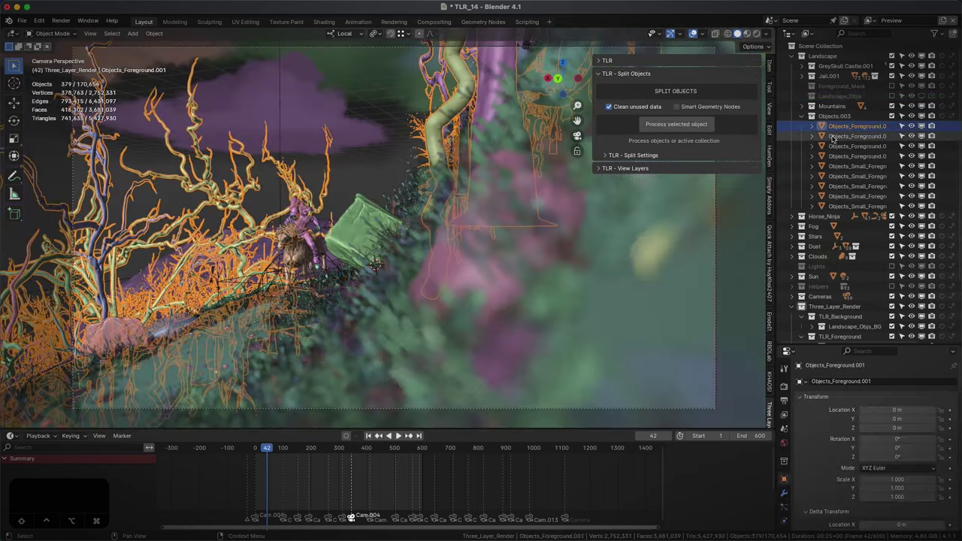
pyautogui.click(848, 137)
pyautogui.click(846, 146)
pyautogui.click(843, 156)
pyautogui.click(842, 166)
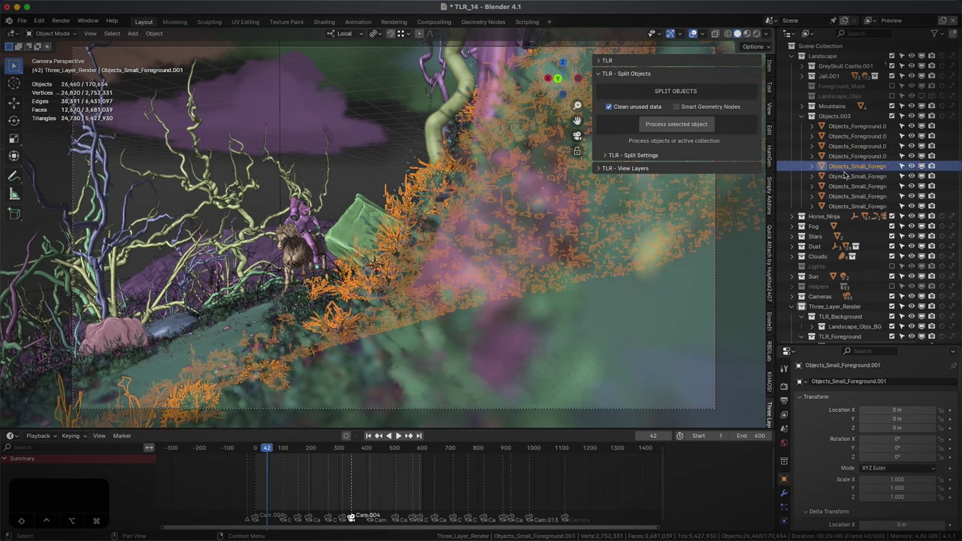
pyautogui.click(483, 21)
pyautogui.scroll(5, 404, 396)
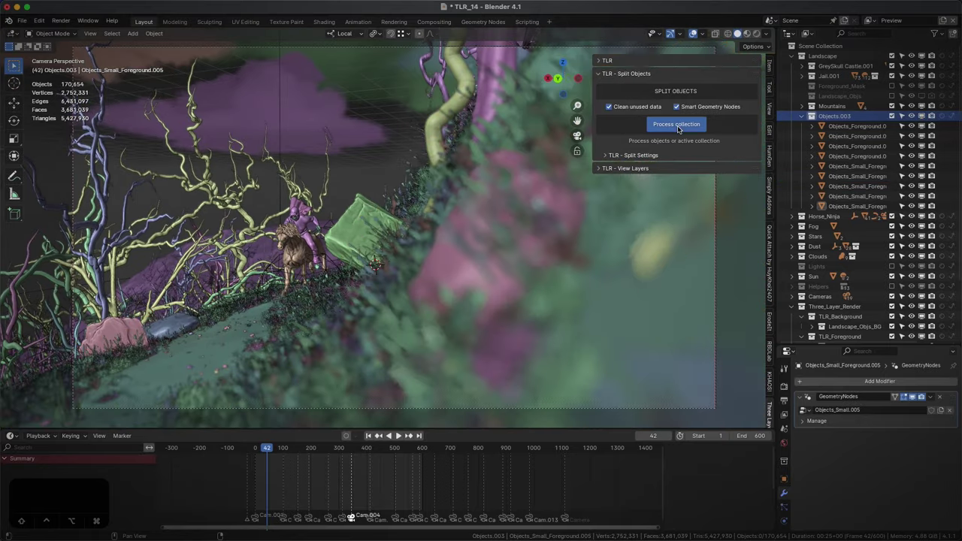
# Step: Split the Objects.003 collection with Smart Geometry Nodes enabled and collapse its BG, FG and FC subcollections
pyautogui.click(674, 125)
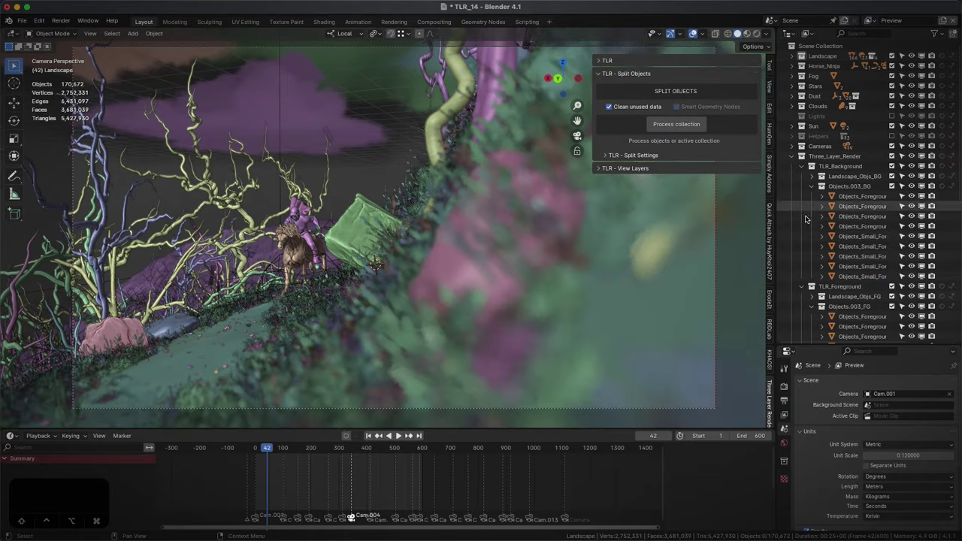
pyautogui.click(812, 186)
pyautogui.click(812, 216)
pyautogui.click(812, 246)
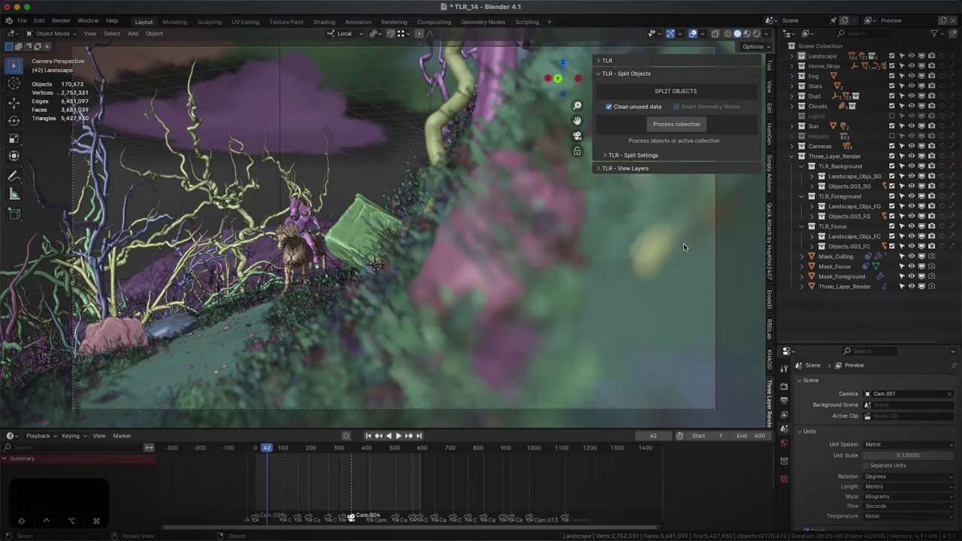
# Step: Select the horse and toggle TLR_Background, TLR_Foreground and TLR_Focus off and on from above to check the object split
pyautogui.click(284, 260)
pyautogui.moveTo(277, 261); pyautogui.dragTo(334, 368, button='middle')
pyautogui.click(912, 168)
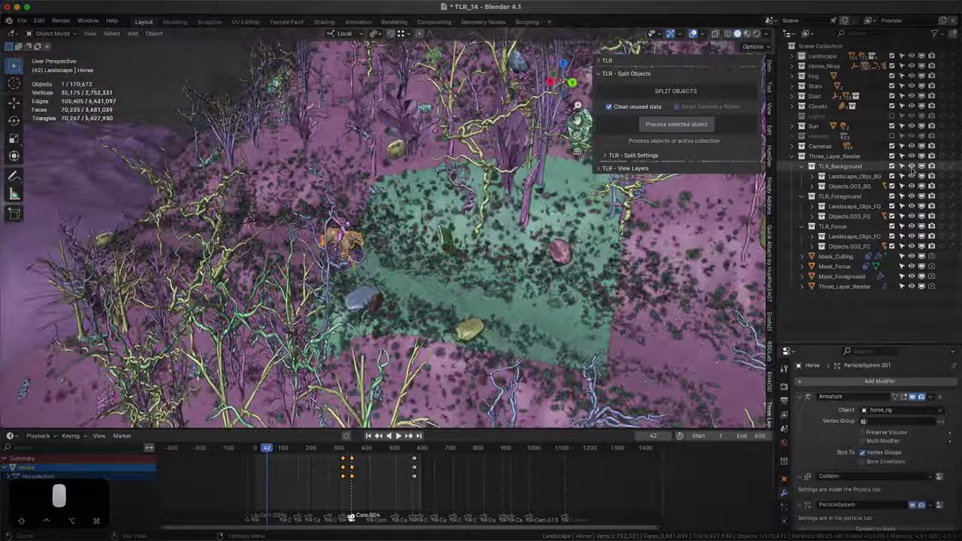
pyautogui.click(911, 168)
pyautogui.click(911, 197)
pyautogui.click(911, 197)
pyautogui.click(911, 228)
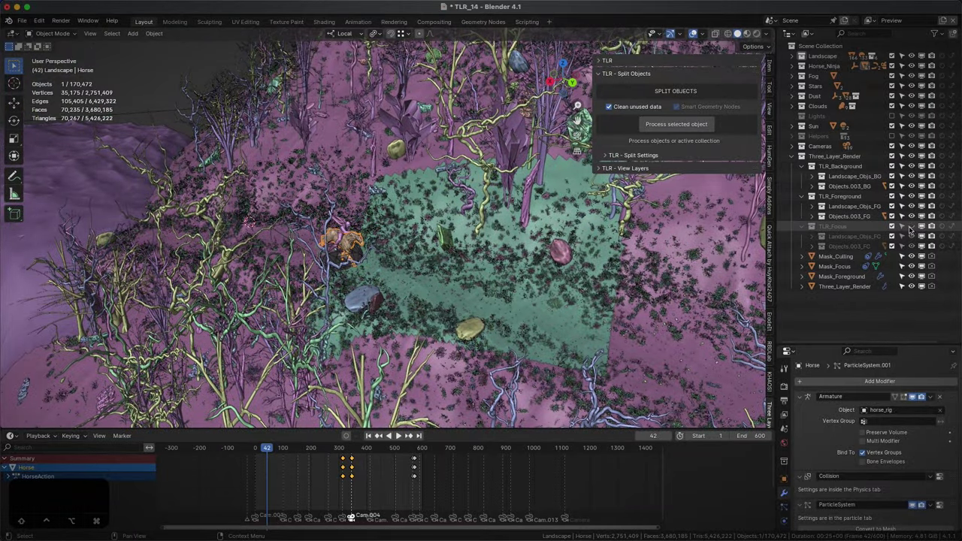
pyautogui.click(911, 227)
# Step: Set the Foreground Width to 35 in the TLR split settings
pyautogui.click(605, 155)
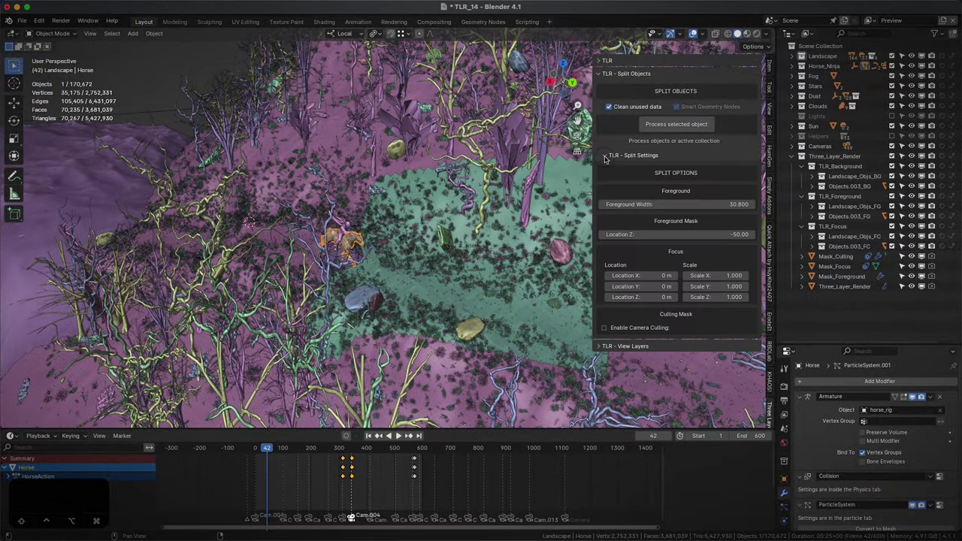
pyautogui.click(700, 207)
pyautogui.write('35')
pyautogui.press('Return')
pyautogui.keyDown('shift'); pyautogui.moveTo(522, 255); pyautogui.dragTo(451, 240, button='middle'); pyautogui.keyUp('shift')
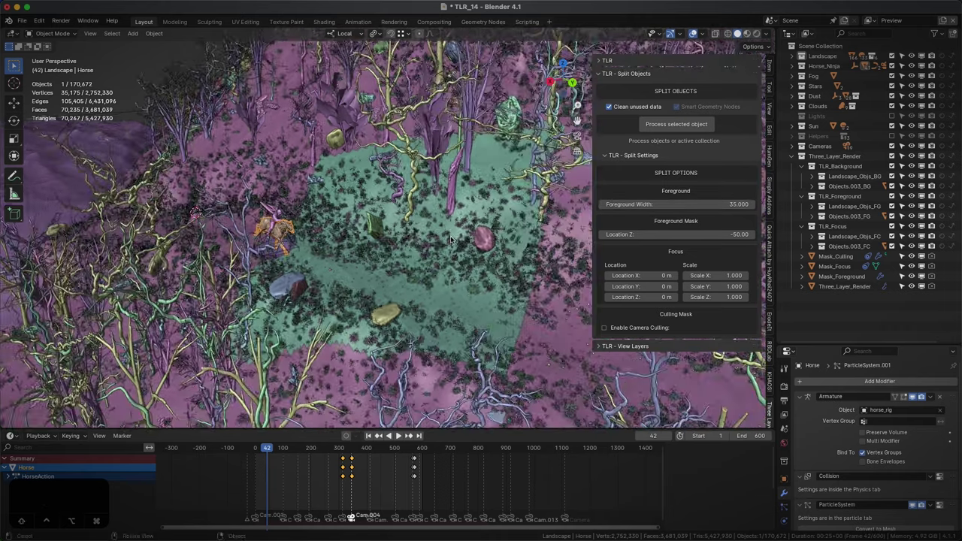
# Step: Try shifting the focus area along X, reset it to 0 m, and stretch its Y scale to 3.3
pyautogui.moveTo(502, 262); pyautogui.dragTo(370, 280, button='middle')
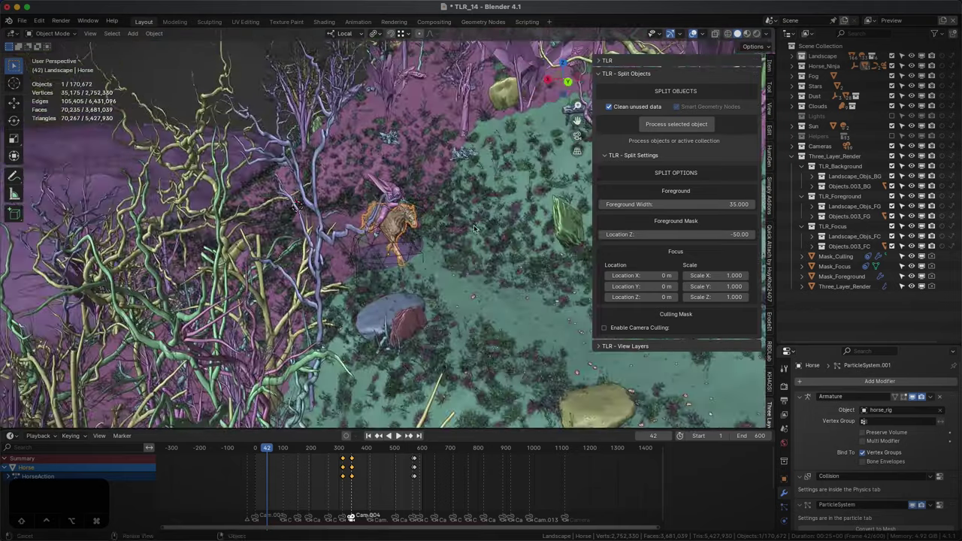
pyautogui.moveTo(673, 276); pyautogui.dragTo(665, 276)
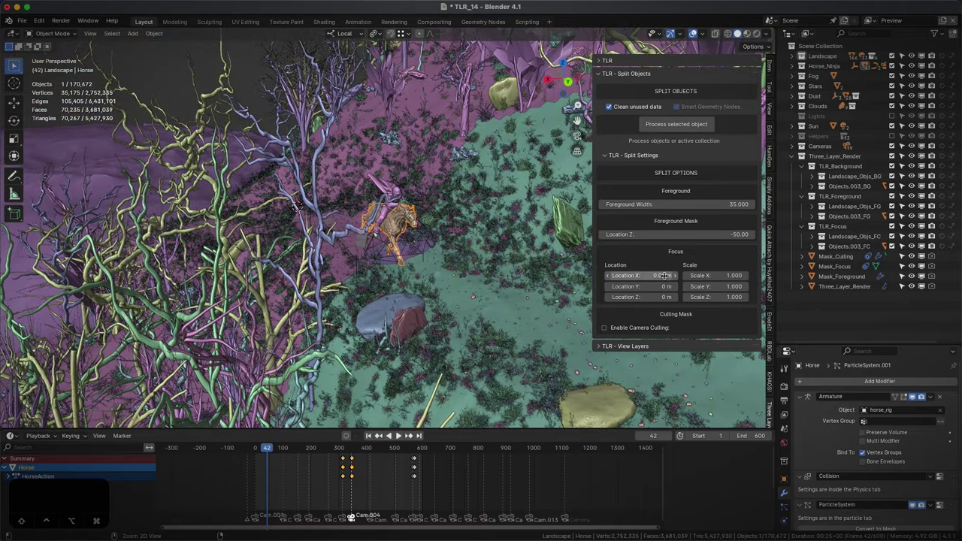
pyautogui.moveTo(724, 275); pyautogui.dragTo(699, 288)
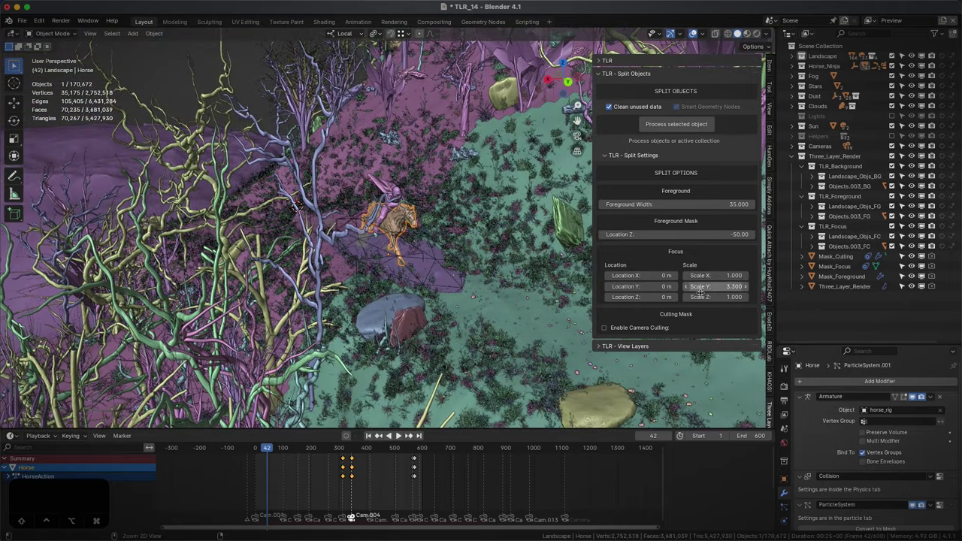
# Step: Try shifting the focus area, reset its location to 0 m, and return its Y scale to 1
pyautogui.moveTo(641, 288)
pyautogui.mouseDown()
pyautogui.moveTo(630, 286)
pyautogui.moveTo(640, 291)
pyautogui.mouseUp()
pyautogui.press('BackSpace')
pyautogui.keyDown('ctrl'); pyautogui.moveTo(481, 255); pyautogui.dragTo(428, 286, button='middle'); pyautogui.keyUp('ctrl')
pyautogui.keyDown('shift'); pyautogui.moveTo(428, 285); pyautogui.dragTo(438, 290, button='middle'); pyautogui.keyUp('shift')
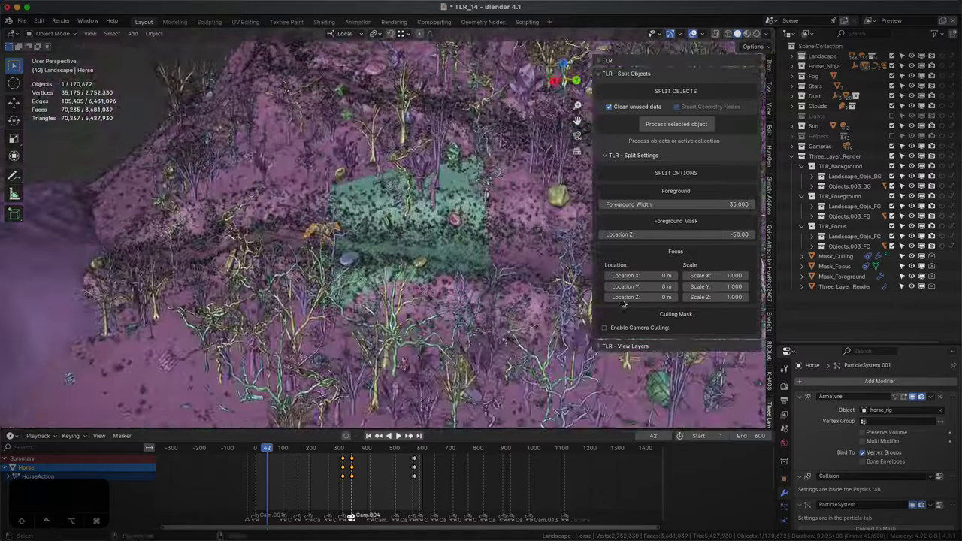
# Step: Enable camera culling for the split and set its Width to 5.2 and Camera Width to 1.1
pyautogui.click(605, 328)
pyautogui.scroll(8, 412, 237)
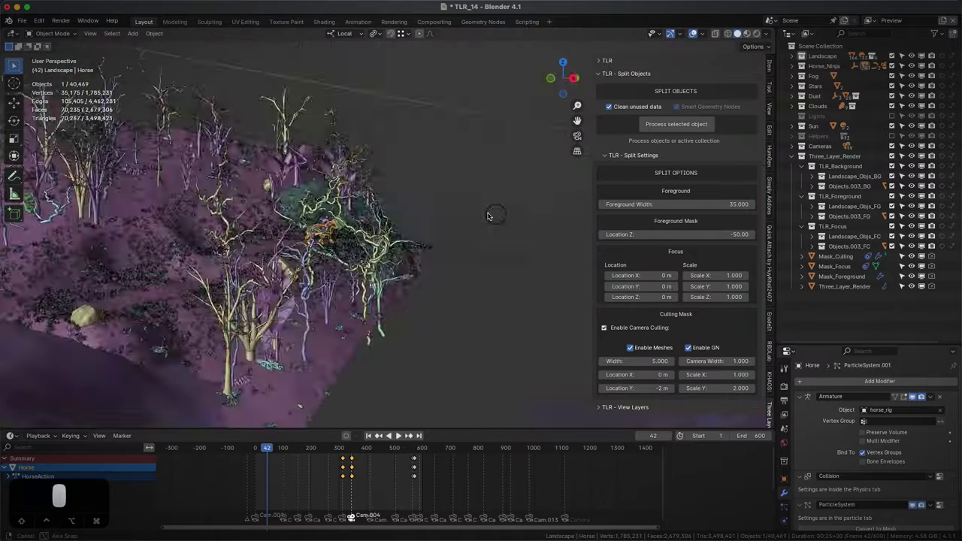
pyautogui.scroll(-10, 307, 282)
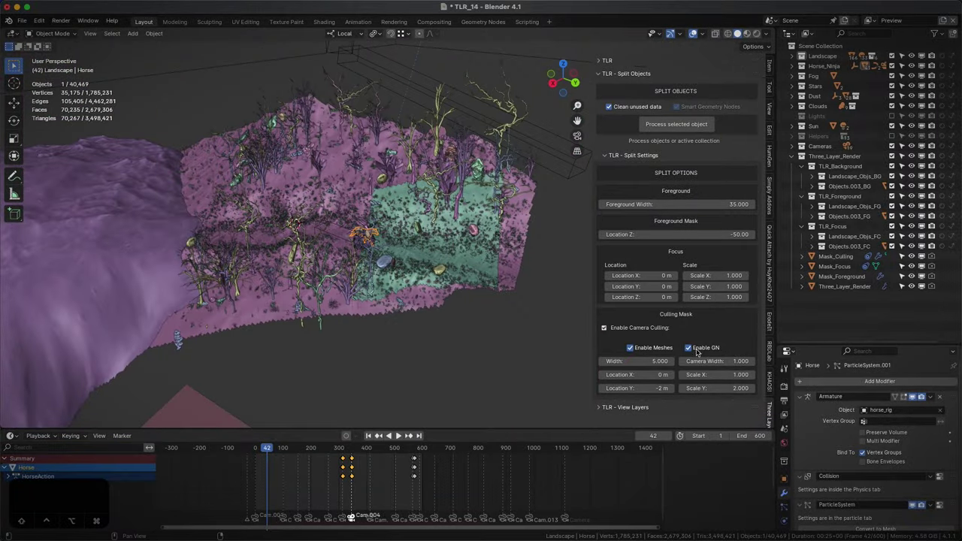
pyautogui.moveTo(625, 361); pyautogui.dragTo(627, 362)
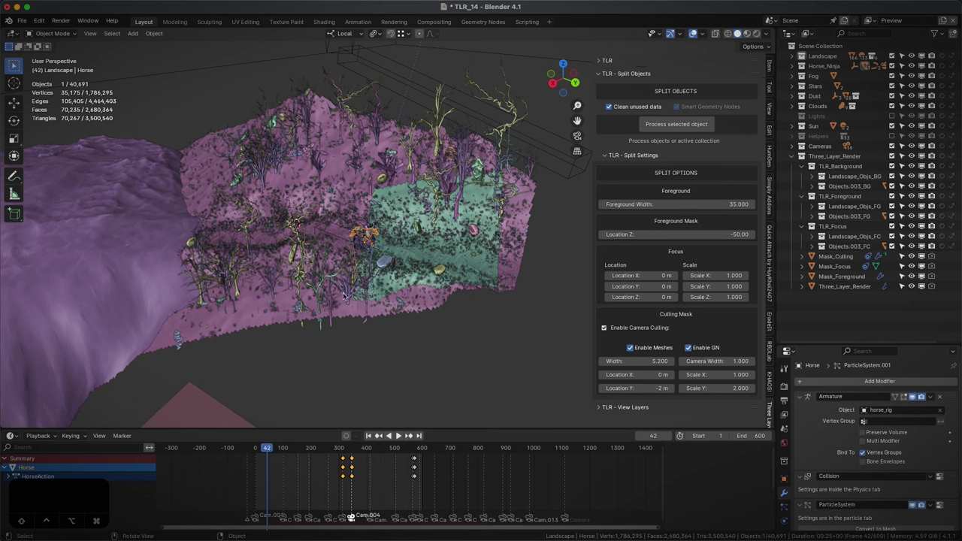
pyautogui.moveTo(712, 361)
pyautogui.mouseDown()
pyautogui.moveTo(724, 362)
pyautogui.moveTo(713, 362)
pyautogui.mouseUp()
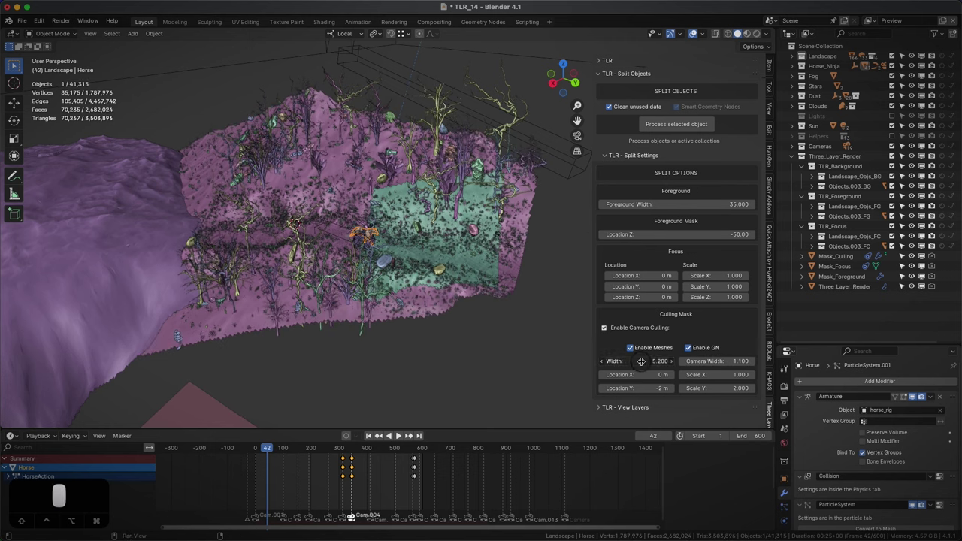
# Step: Try shifting the culling mask along X, reset it to 0 m, and set its Y location to -7 m
pyautogui.moveTo(632, 374); pyautogui.dragTo(651, 374)
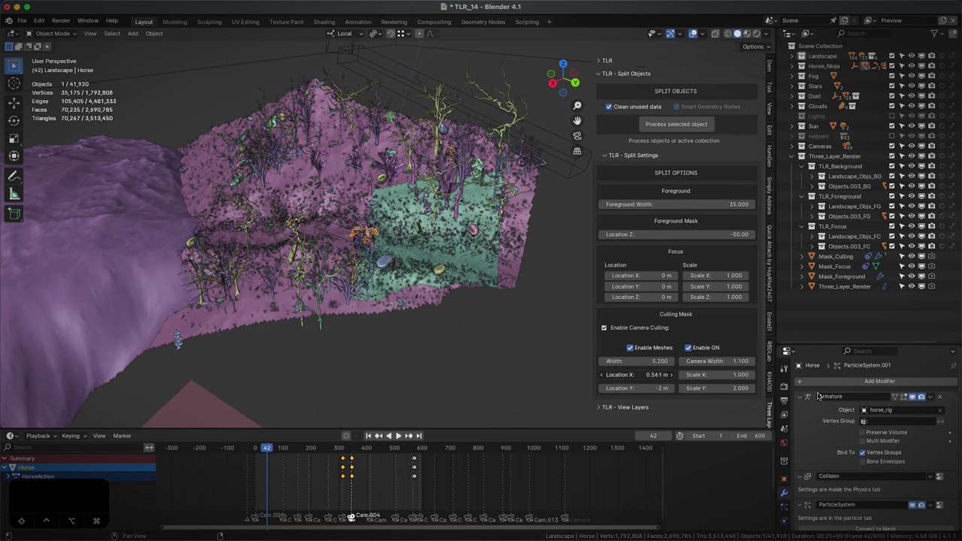
pyautogui.write('0')
pyautogui.press('Return')
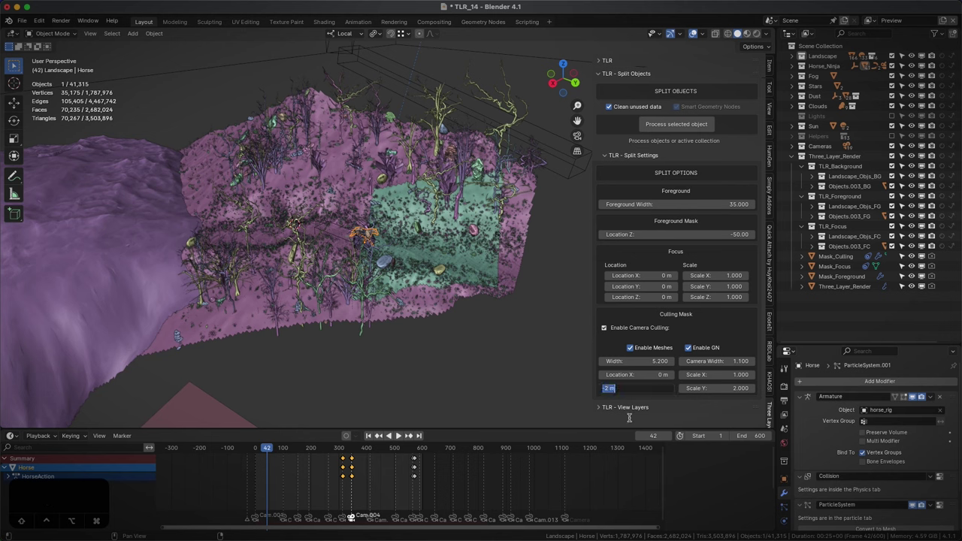
pyautogui.write('-7')
pyautogui.press('Return')
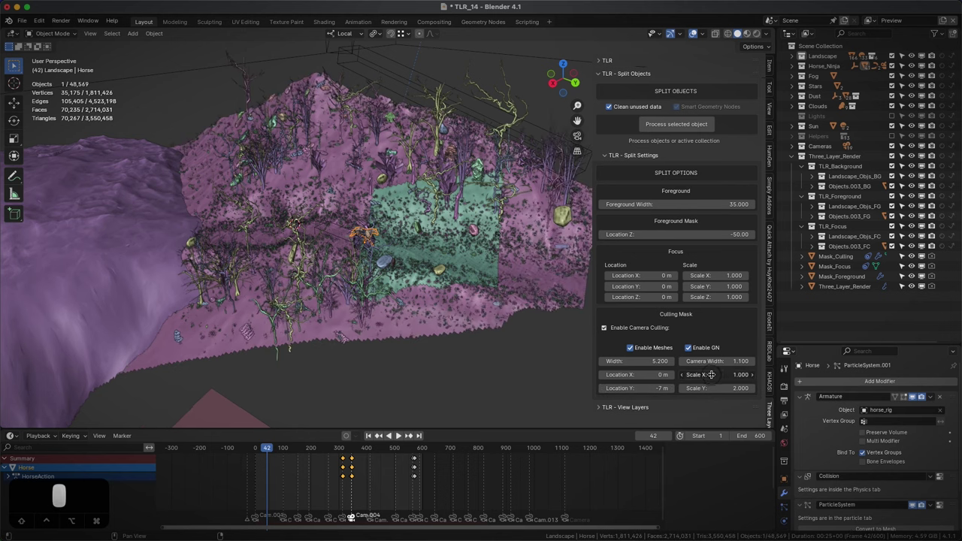
# Step: Stretch the culling mask's X and Y scale and inspect the culled landscape from different angles
pyautogui.moveTo(712, 375); pyautogui.dragTo(752, 390)
pyautogui.keyDown('ctrl'); pyautogui.moveTo(459, 255); pyautogui.dragTo(457, 324, button='middle'); pyautogui.keyUp('ctrl')
pyautogui.moveTo(376, 338); pyautogui.dragTo(488, 339, button='middle')
pyautogui.moveTo(710, 389); pyautogui.dragTo(741, 389)
pyautogui.moveTo(376, 361); pyautogui.dragTo(530, 334, button='middle')
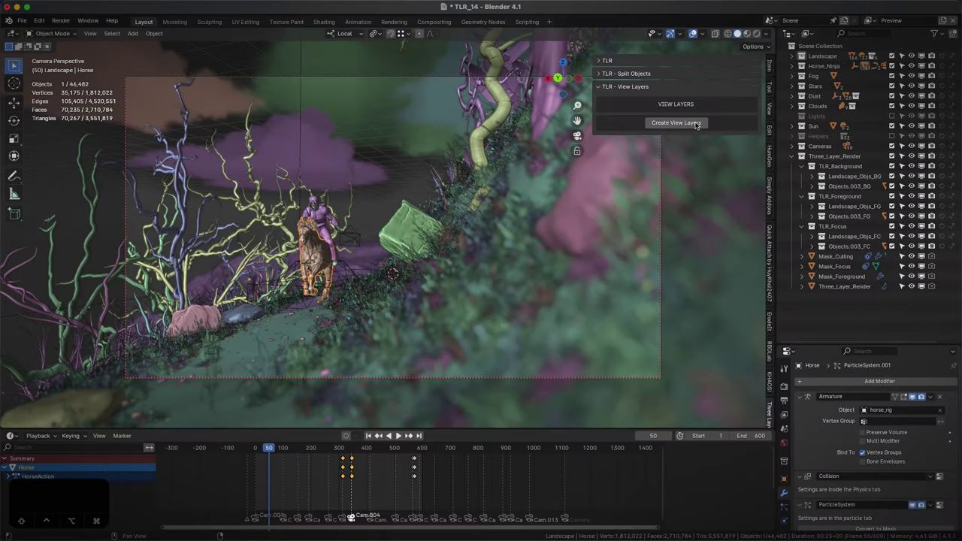
# Step: Switch the active view layer from Preview to Clouds and on to Dust
pyautogui.click(870, 20)
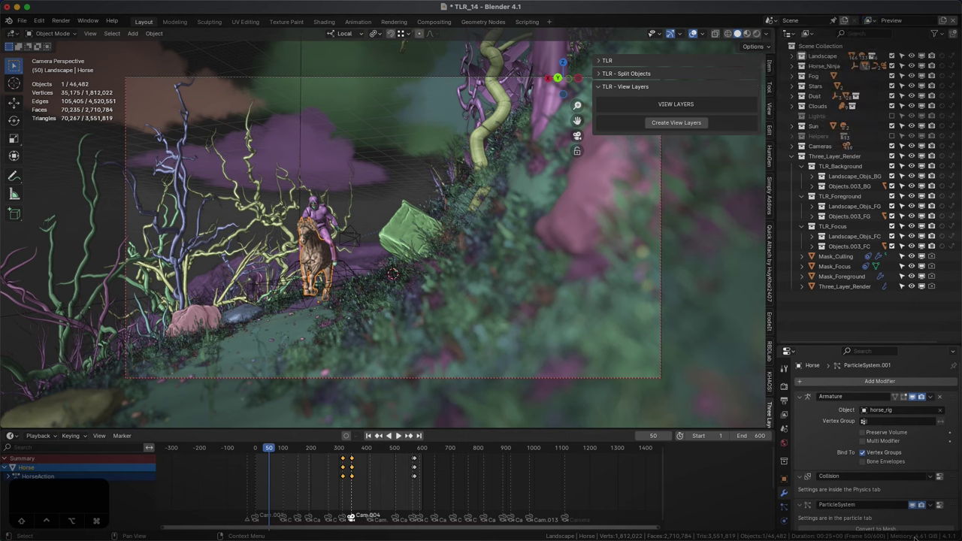
pyautogui.click(870, 21)
pyautogui.click(802, 46)
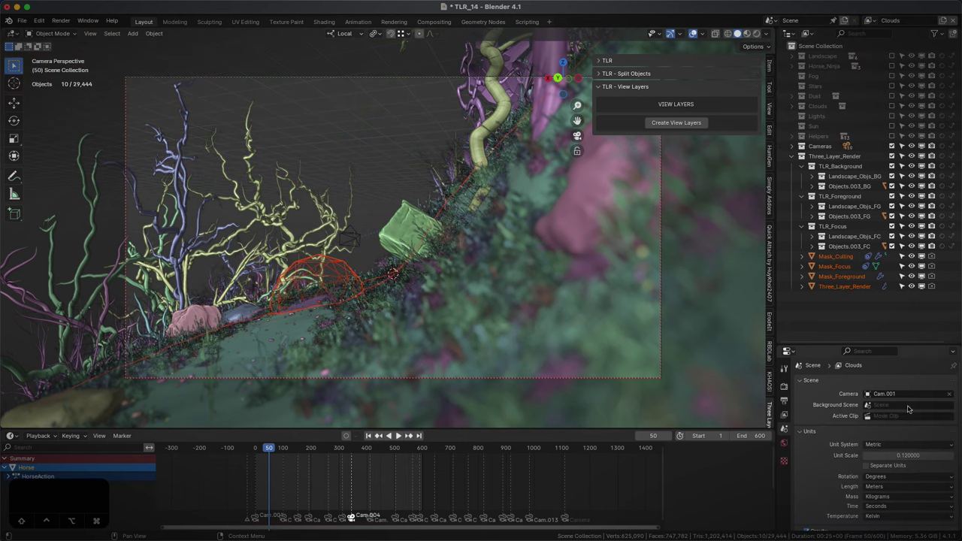
pyautogui.click(871, 21)
pyautogui.click(812, 56)
# Step: Show the Dust view layer's properties and enlarge the properties editor to expose all its passes
pyautogui.click(872, 21)
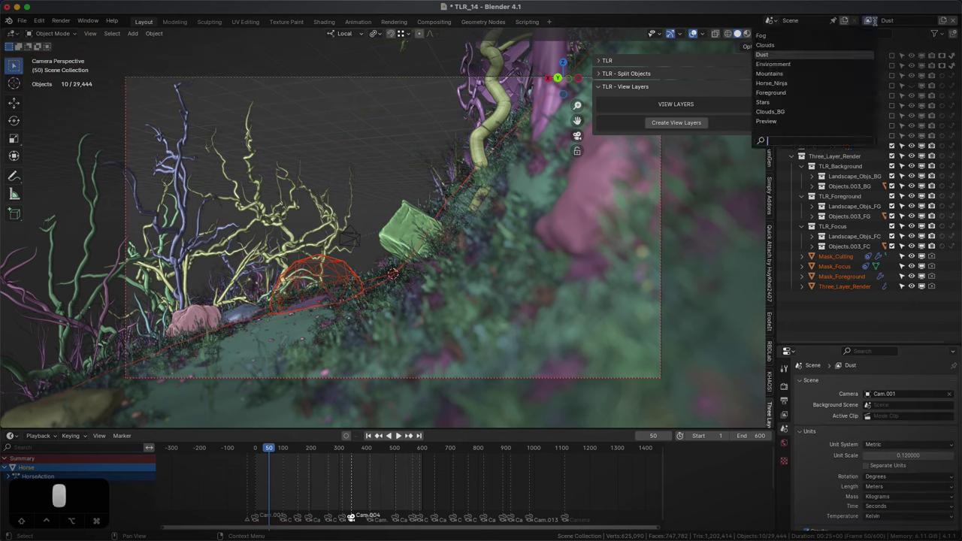
pyautogui.click(929, 532)
pyautogui.click(784, 415)
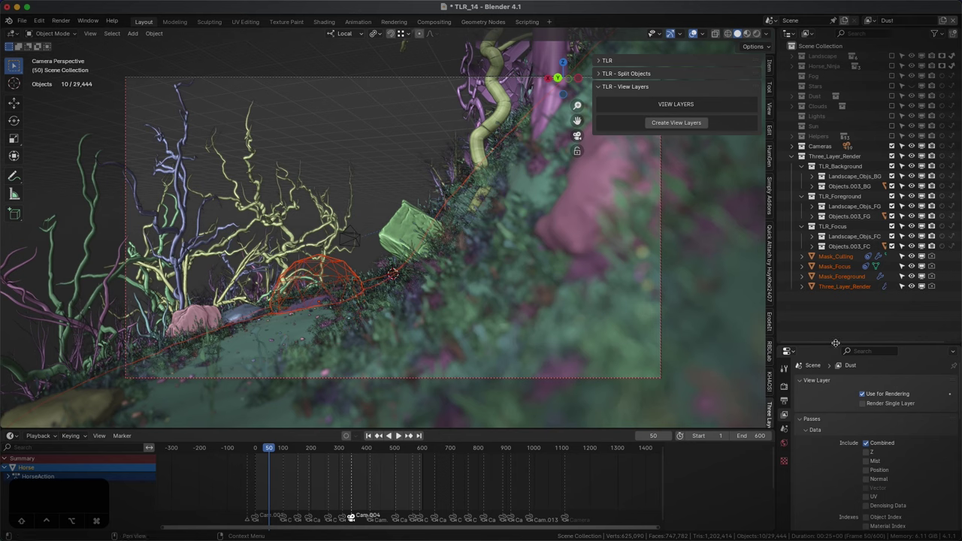
pyautogui.moveTo(835, 344); pyautogui.dragTo(835, 96)
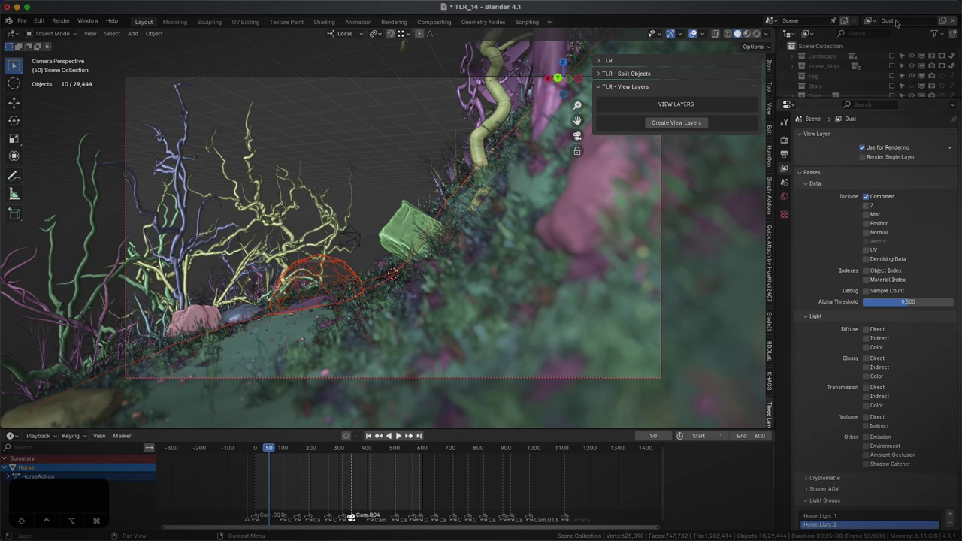
# Step: Examine the passes of the Environment and Stars view layers and switch back to Preview
pyautogui.click(873, 20)
pyautogui.click(795, 65)
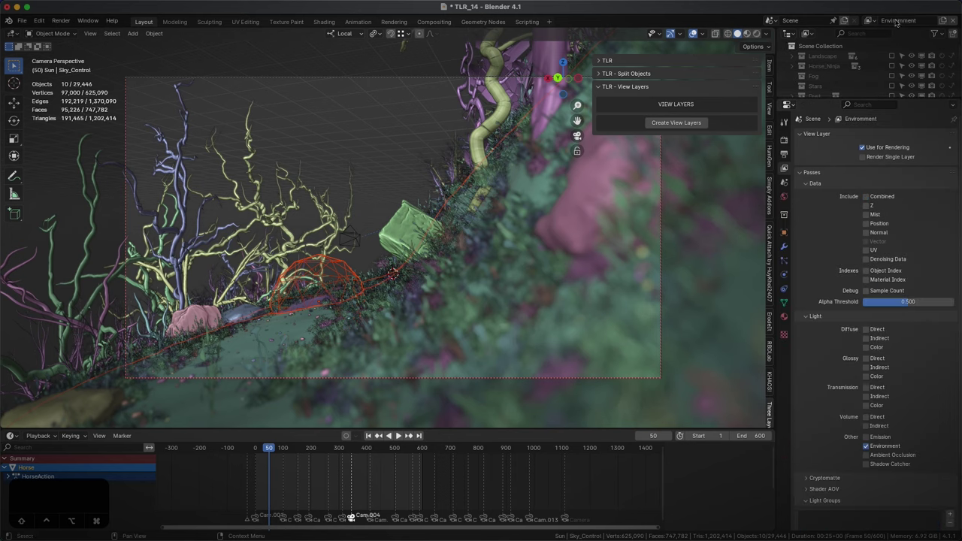
pyautogui.click(872, 21)
pyautogui.click(812, 105)
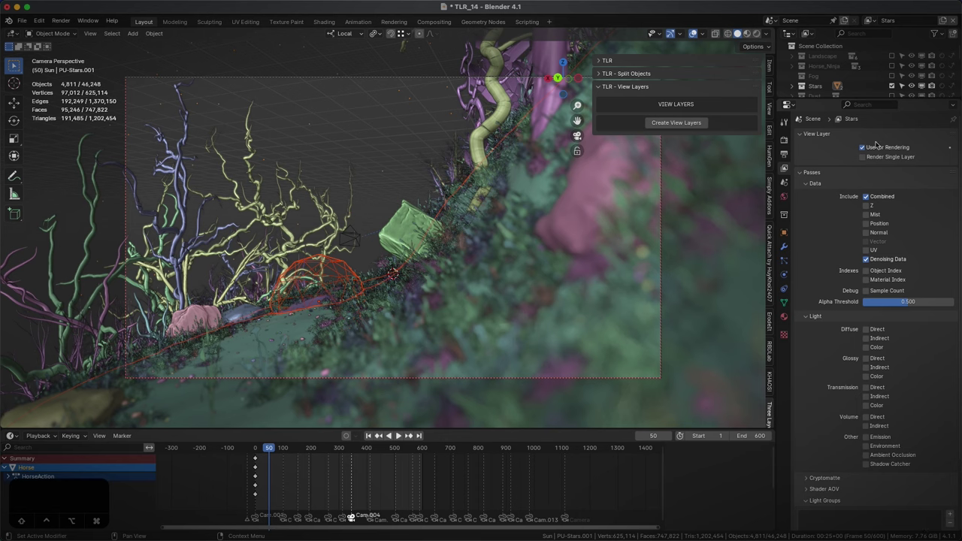
pyautogui.click(869, 22)
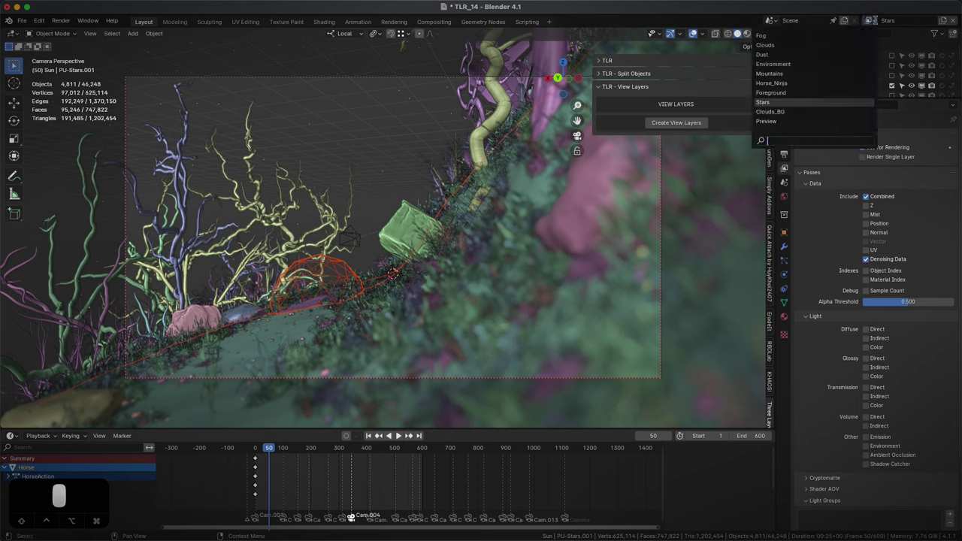
pyautogui.click(799, 122)
# Step: Create the TLR view layers and select TLR_Focus, TLR_Foreground and TLR_Background in turn
pyautogui.click(676, 123)
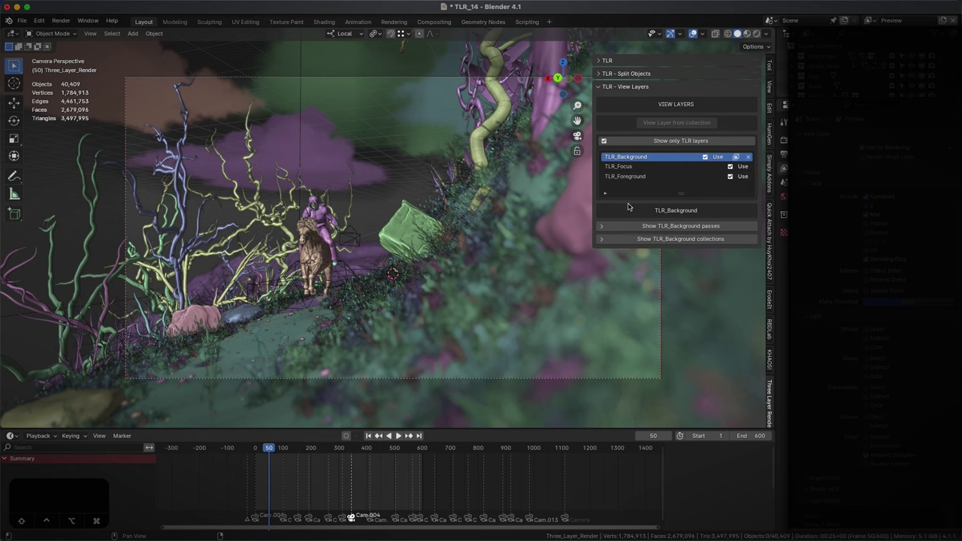
pyautogui.click(619, 167)
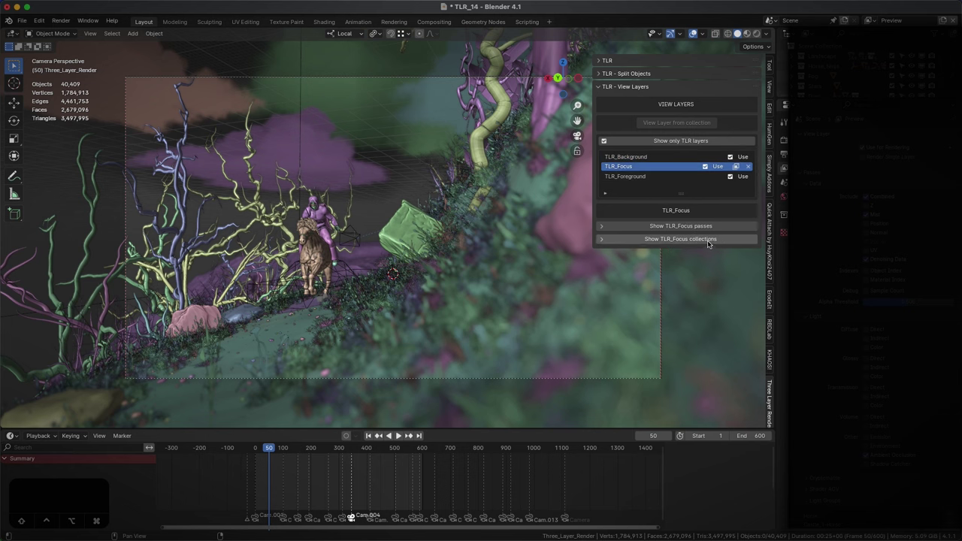
pyautogui.click(624, 177)
pyautogui.click(623, 157)
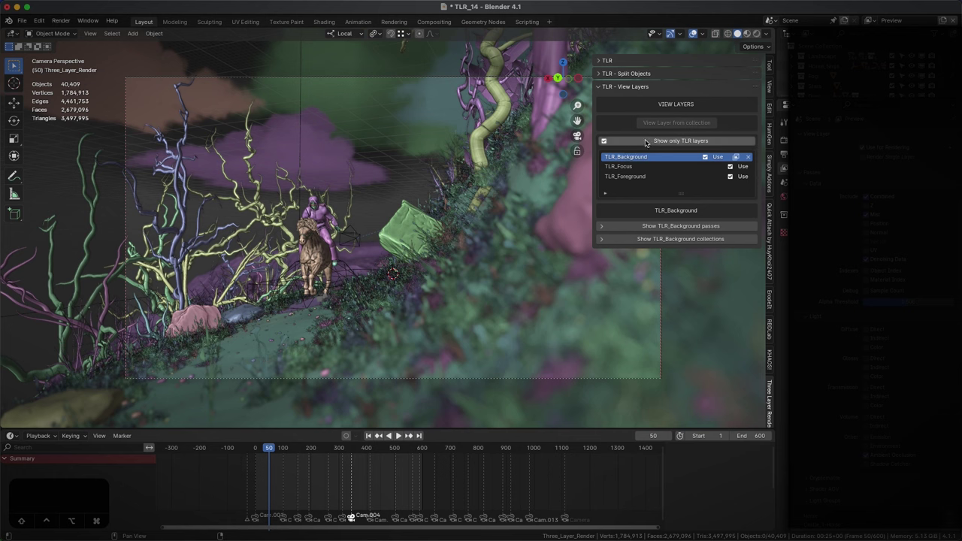
# Step: List all view layers instead of only the TLR ones, enlarge the list, and select Clouds and Mountains
pyautogui.click(603, 141)
pyautogui.moveTo(656, 202); pyautogui.dragTo(655, 318)
pyautogui.click(614, 167)
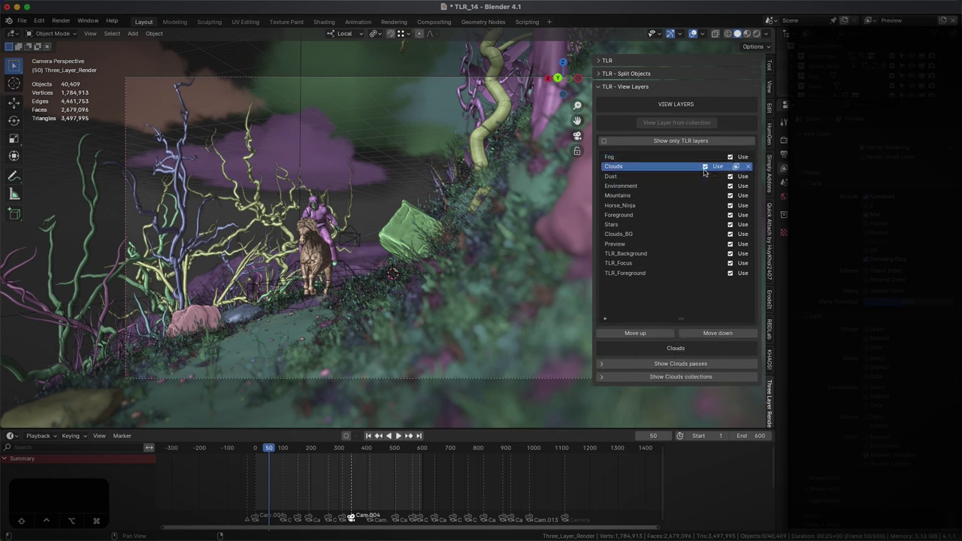
pyautogui.click(618, 195)
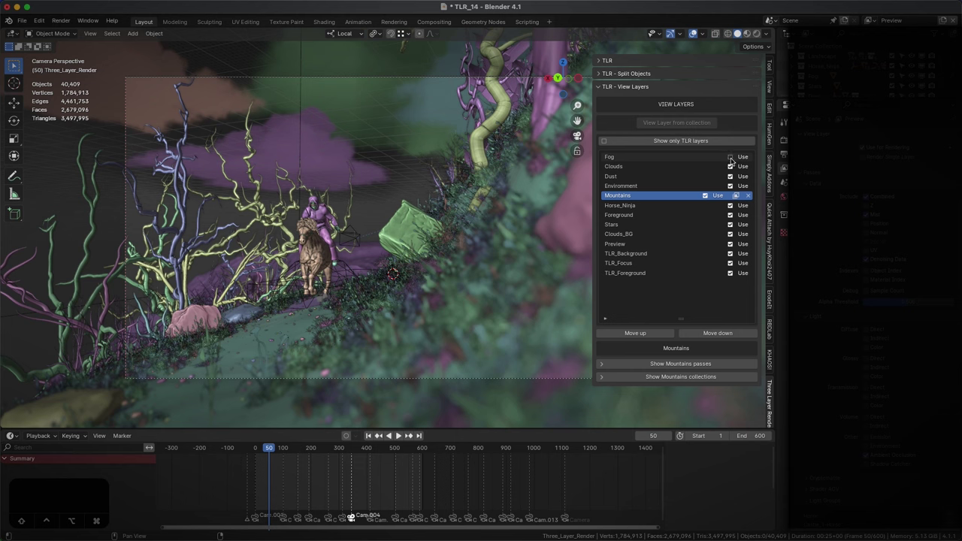
# Step: Move the Environment view layer to the first place in the layer order
pyautogui.click(619, 188)
pyautogui.click(638, 335)
pyautogui.click(638, 335)
pyautogui.click(638, 334)
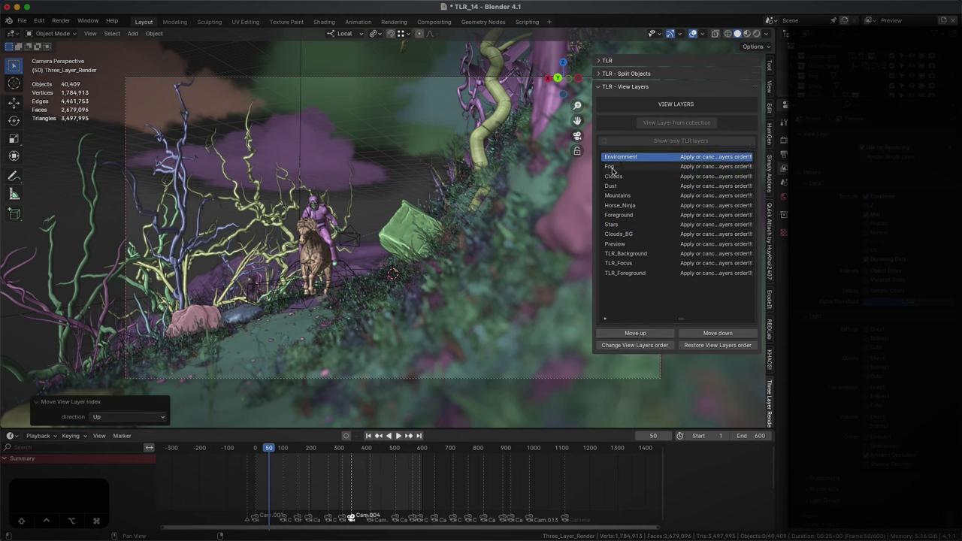
# Step: Move the Fog view layer down the order until it sits just below Preview
pyautogui.click(611, 167)
pyautogui.click(718, 333)
pyautogui.click(718, 333)
pyautogui.click(718, 333)
pyautogui.click(718, 333)
pyautogui.click(718, 333)
# Step: Move the Stars and Clouds_BG view layers up so they directly follow Environment
pyautogui.click(611, 215)
pyautogui.click(648, 333)
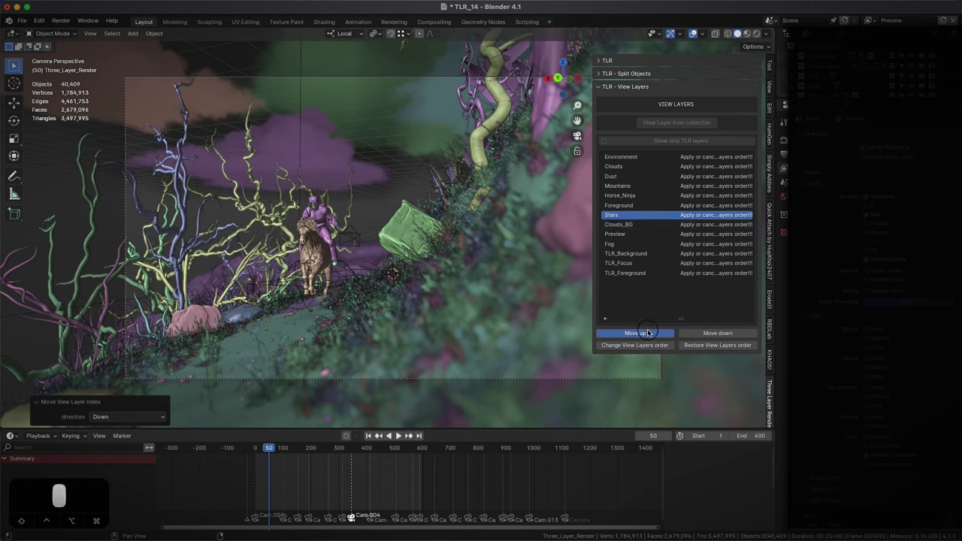
pyautogui.click(637, 333)
pyautogui.click(637, 333)
pyautogui.click(619, 224)
pyautogui.click(638, 333)
pyautogui.click(637, 333)
# Step: Move the Dust view layer down the order to just below Foreground
pyautogui.click(610, 195)
pyautogui.click(718, 333)
pyautogui.click(718, 333)
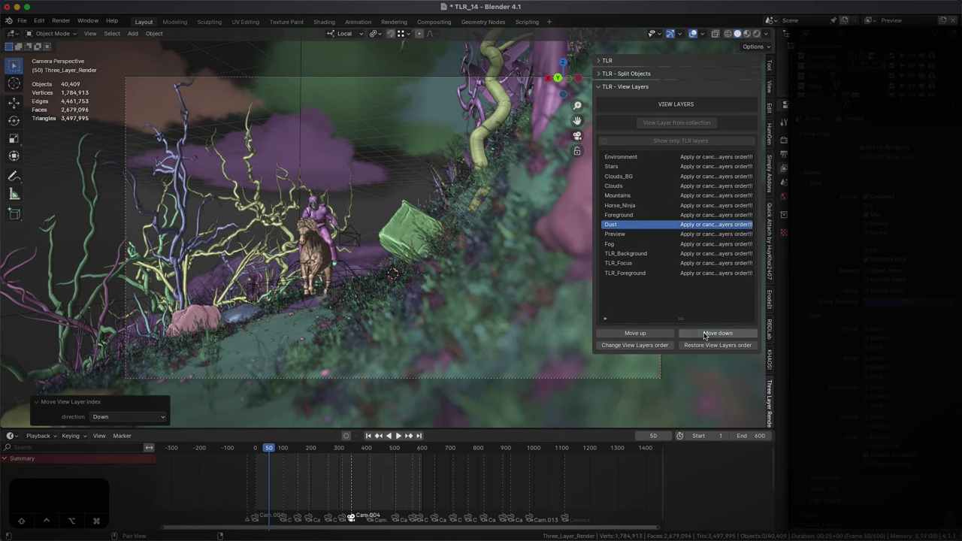
# Step: Move the Preview view layer to the end of the list and apply the new view layer order
pyautogui.click(615, 234)
pyautogui.click(718, 334)
pyautogui.click(718, 333)
pyautogui.click(718, 333)
pyautogui.click(718, 333)
pyautogui.click(609, 233)
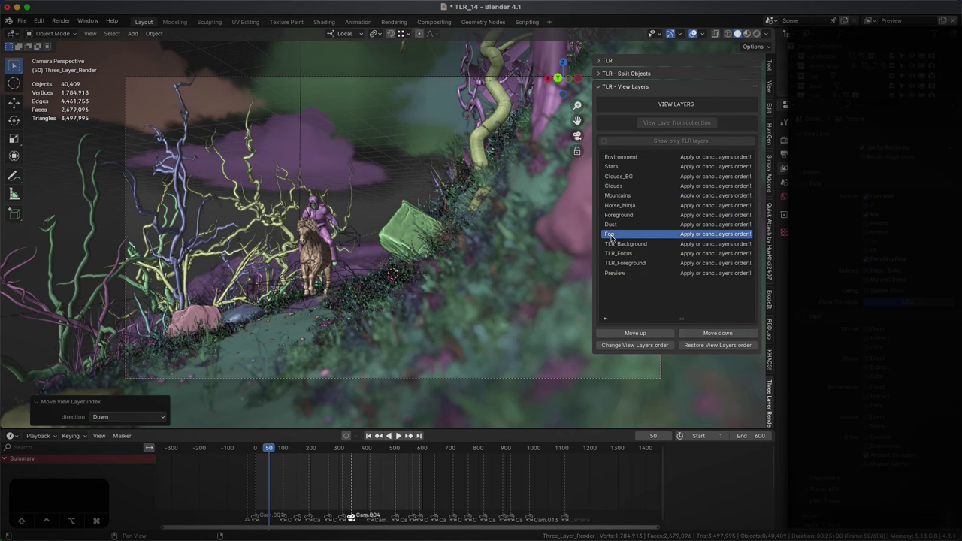
pyautogui.click(636, 345)
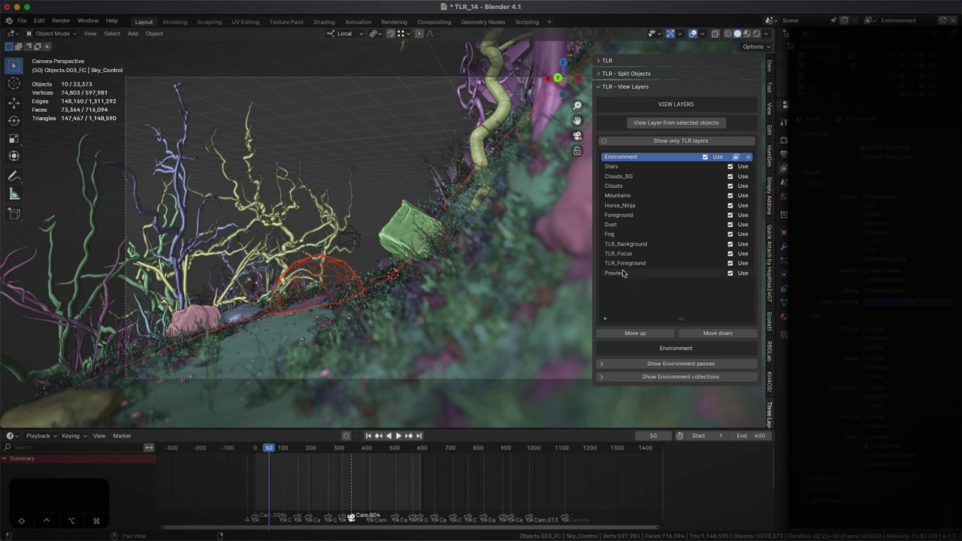
# Step: Show the Environment layer's passes, shorten the layer list, and view the passes of Stars, Clouds_BG and Clouds
pyautogui.click(681, 364)
pyautogui.moveTo(681, 319); pyautogui.dragTo(680, 194)
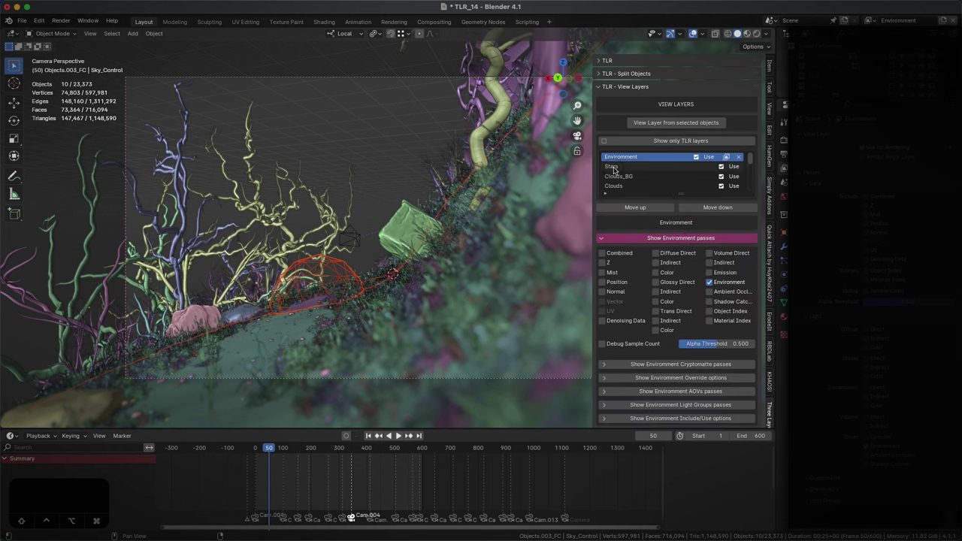
pyautogui.click(620, 167)
pyautogui.click(622, 177)
pyautogui.click(615, 186)
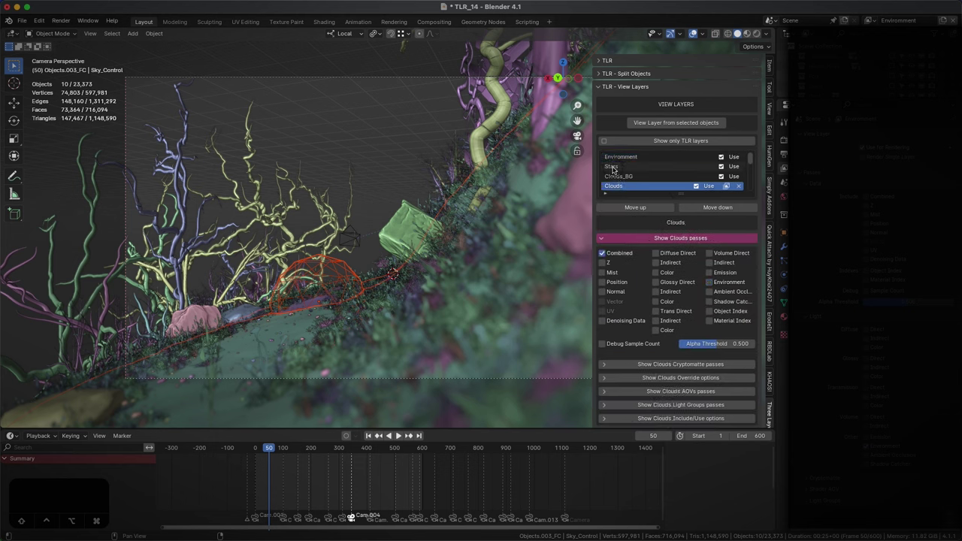
# Step: Enable the Combined and Mist passes for the Environment view layer
pyautogui.click(613, 167)
pyautogui.click(612, 158)
pyautogui.click(603, 253)
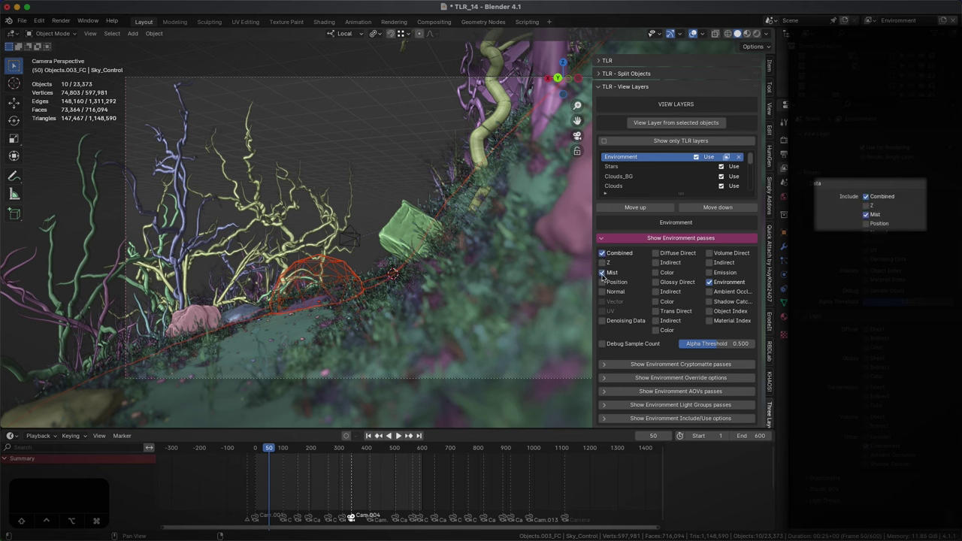
# Step: Expand the Clouds layer's Cryptomatte, Override and further pass option sections to review their settings
pyautogui.keyDown('ctrl'); pyautogui.scroll(-3, 639, 171); pyautogui.keyUp('ctrl')
pyautogui.click(675, 364)
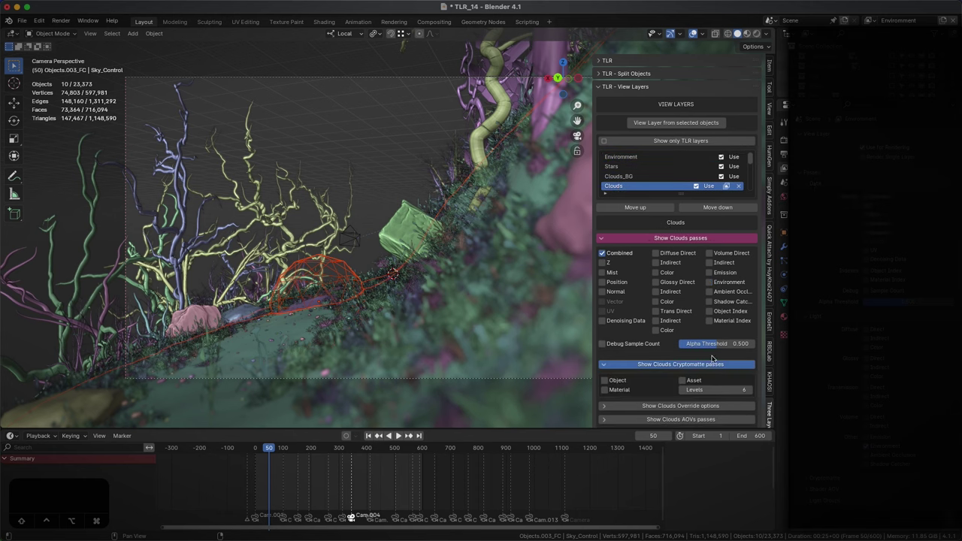
pyautogui.scroll(-2, 675, 367)
pyautogui.click(676, 364)
pyautogui.moveTo(675, 367); pyautogui.dragTo(702, 254, button='middle')
pyautogui.click(678, 376)
pyautogui.click(682, 389)
pyautogui.moveTo(683, 385); pyautogui.dragTo(686, 165, button='middle')
pyautogui.click(681, 403)
pyautogui.scroll(6, 680, 368)
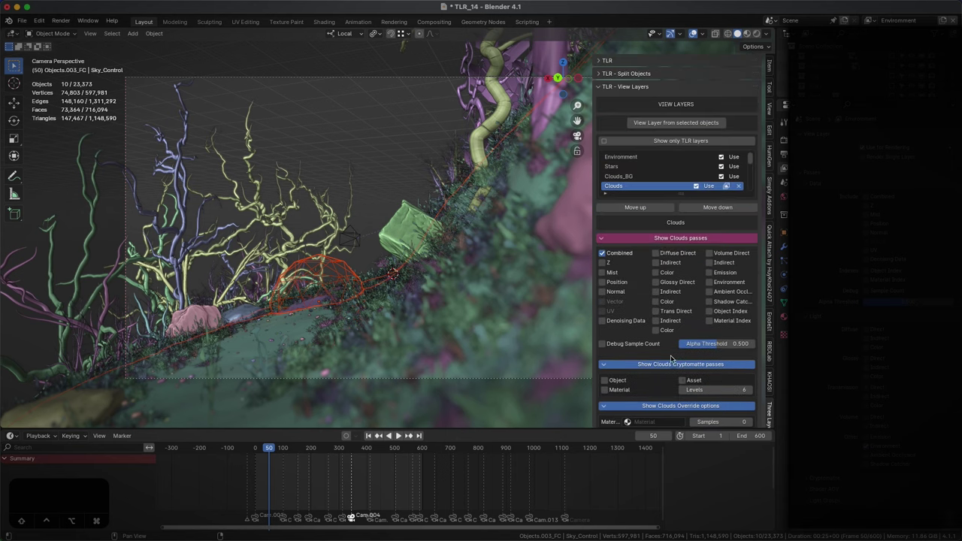
# Step: Collapse the passes, show the Environment layer's collections without the TLR-only filter, and enlarge the collection list
pyautogui.click(661, 239)
pyautogui.click(642, 251)
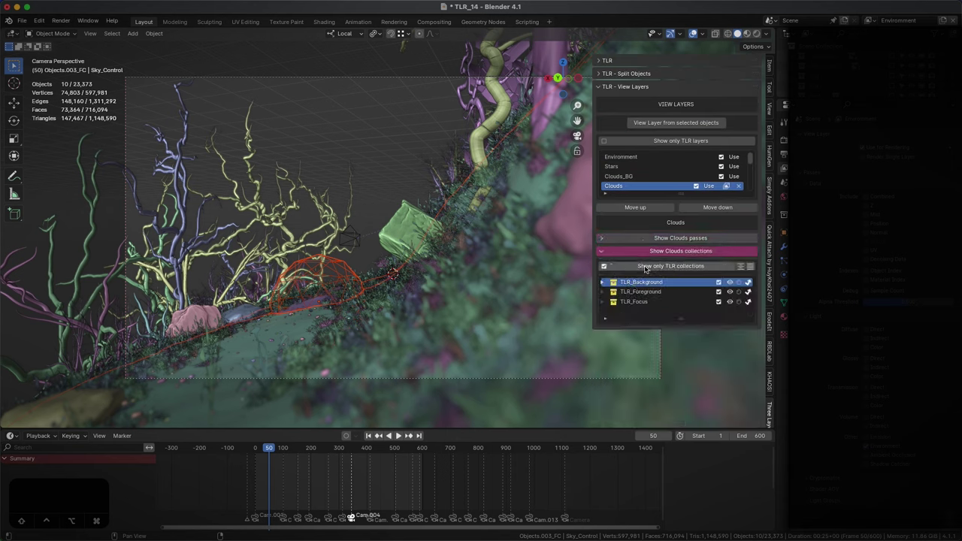
pyautogui.click(621, 156)
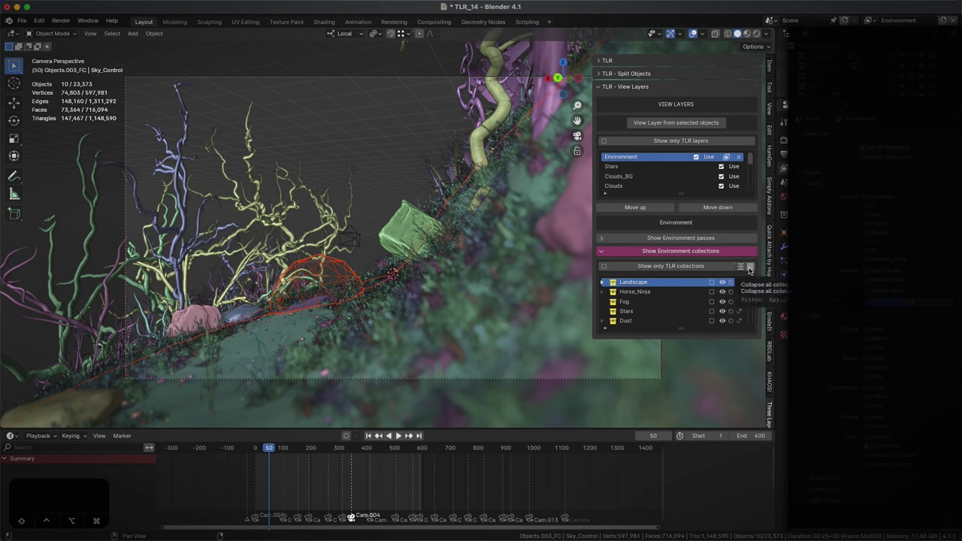
pyautogui.moveTo(682, 327); pyautogui.dragTo(679, 425)
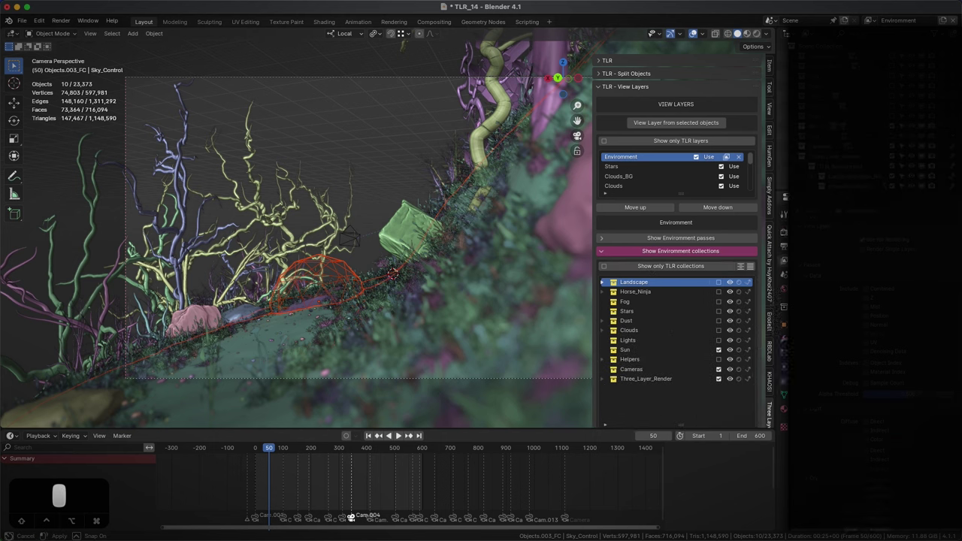